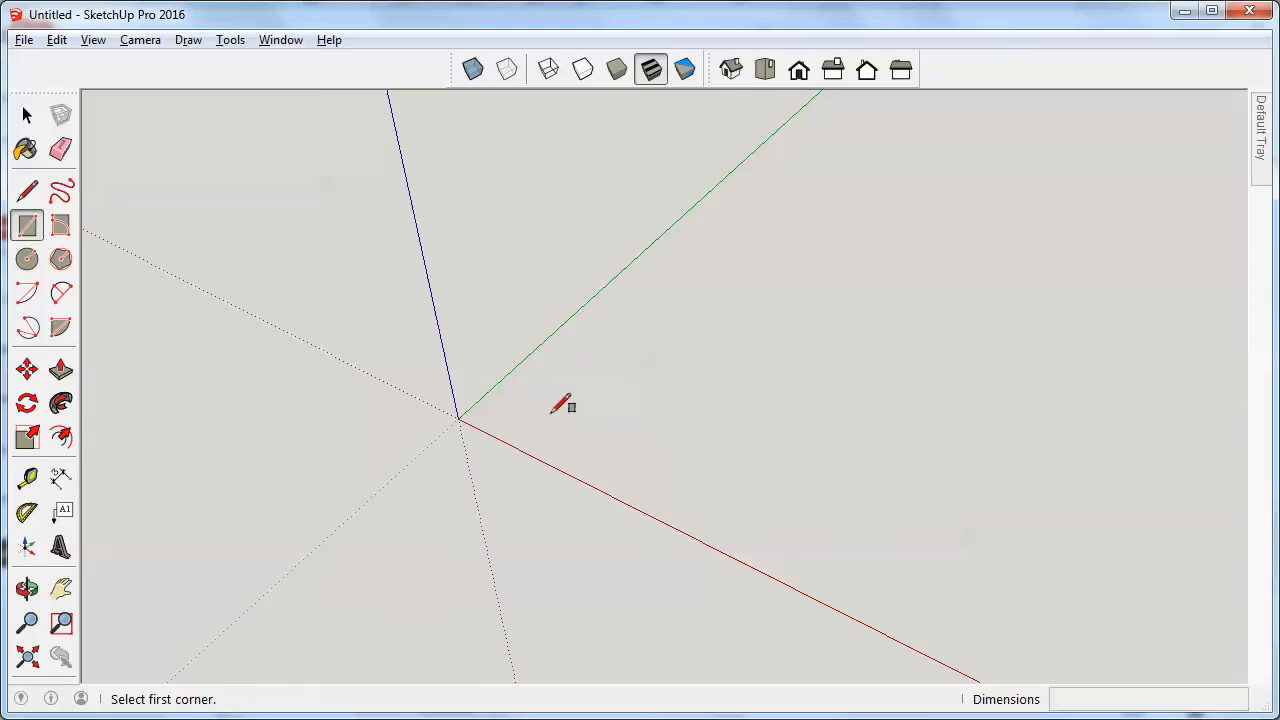
Draw a 20 by 10 inch rectangle on the ground plane, between the red and green axes near the origin
{"action": "left_click", "coordinate": [543, 404]}
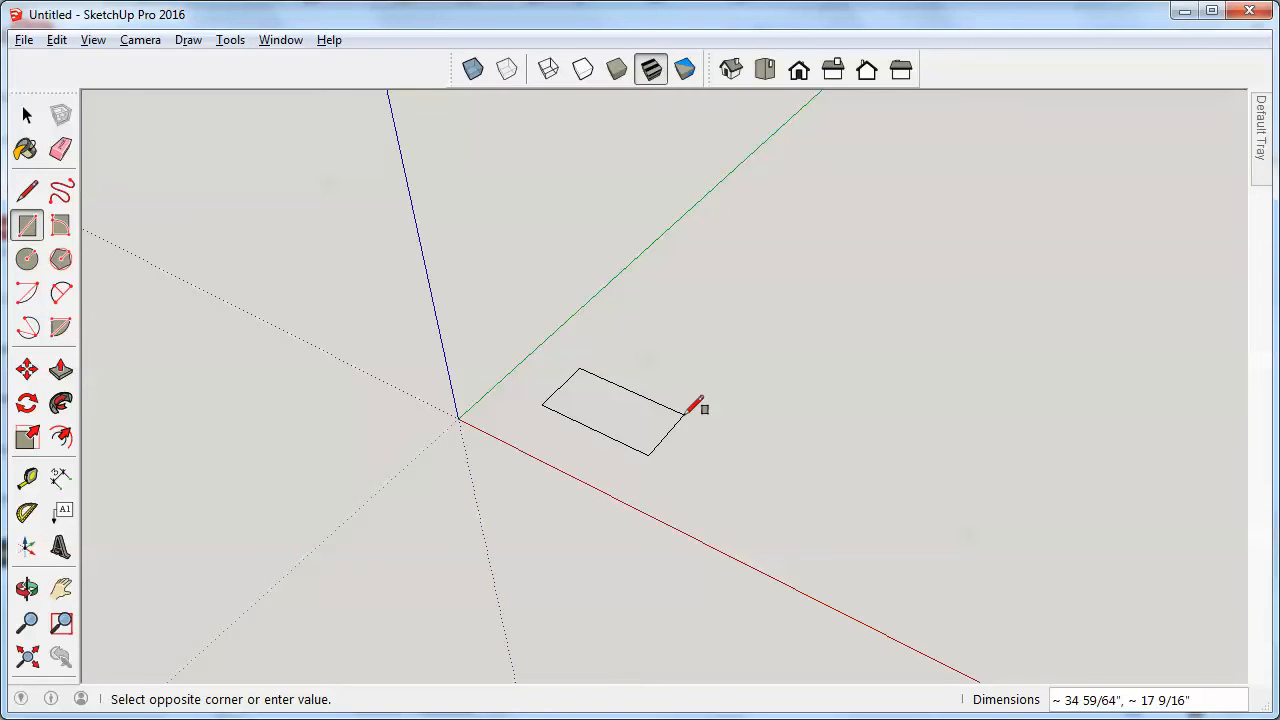
{"action": "type", "text": "20,10"}
{"action": "key", "text": "Return"}
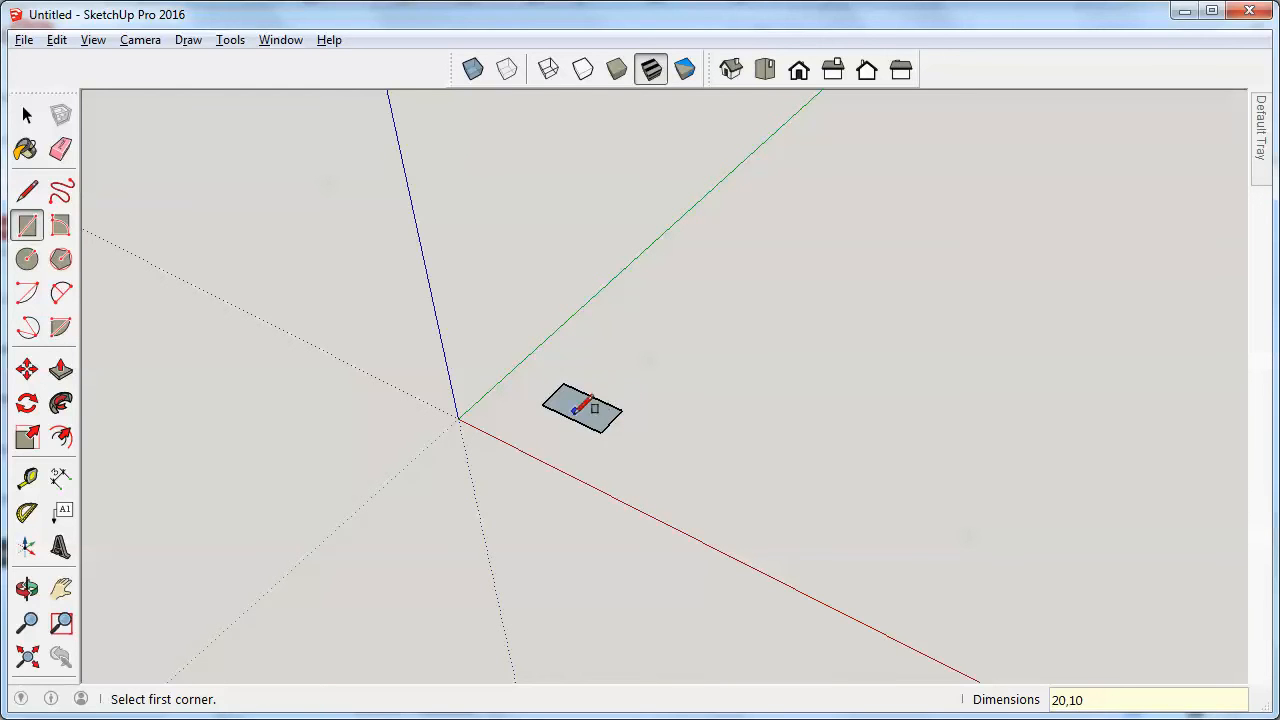
Push/Pull the rectangle upward 11 inches into a solid block
{"action": "scroll", "coordinate": [580, 403], "scroll_direction": "up", "scroll_amount": 3}
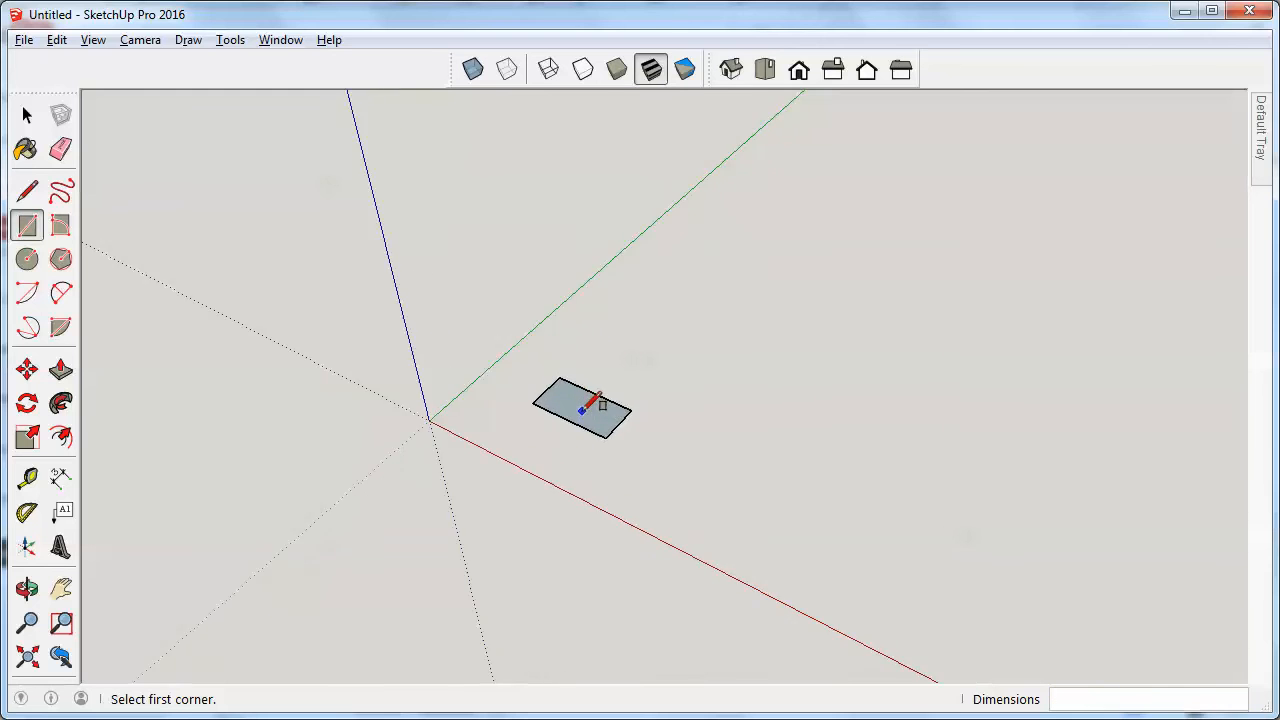
{"action": "scroll", "coordinate": [582, 408], "scroll_direction": "up", "scroll_amount": 3}
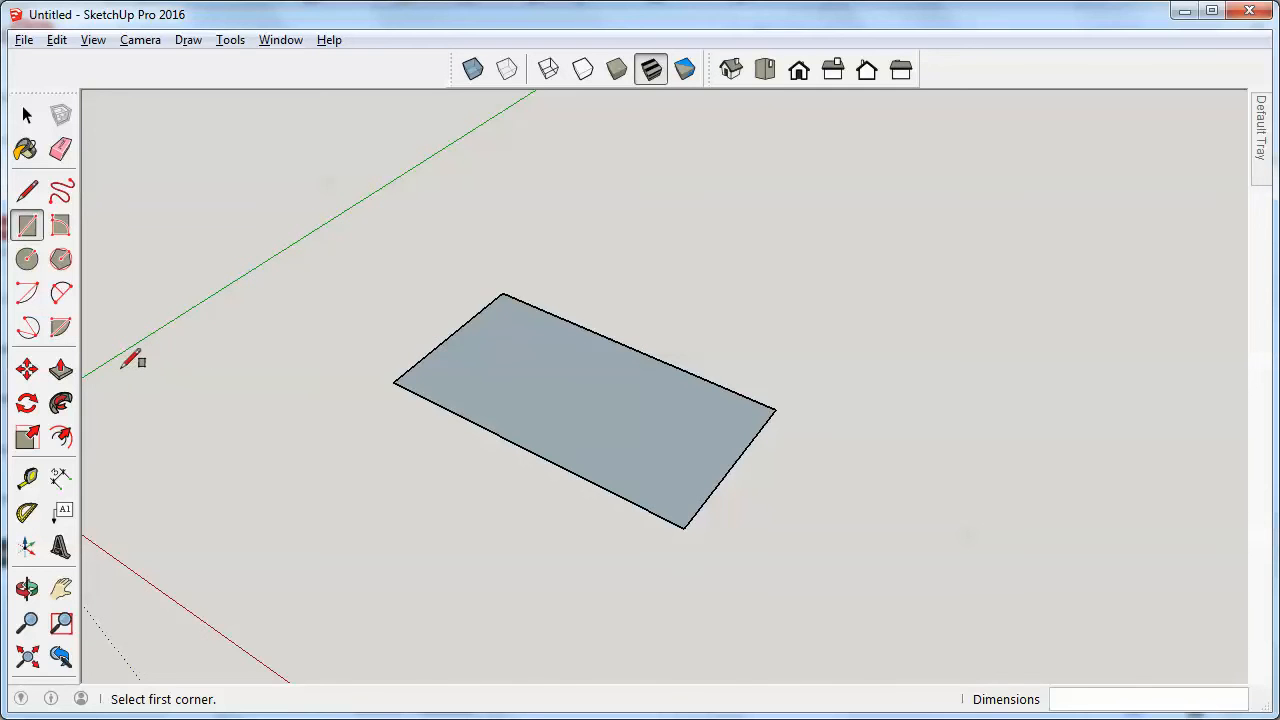
{"action": "left_click", "coordinate": [62, 372]}
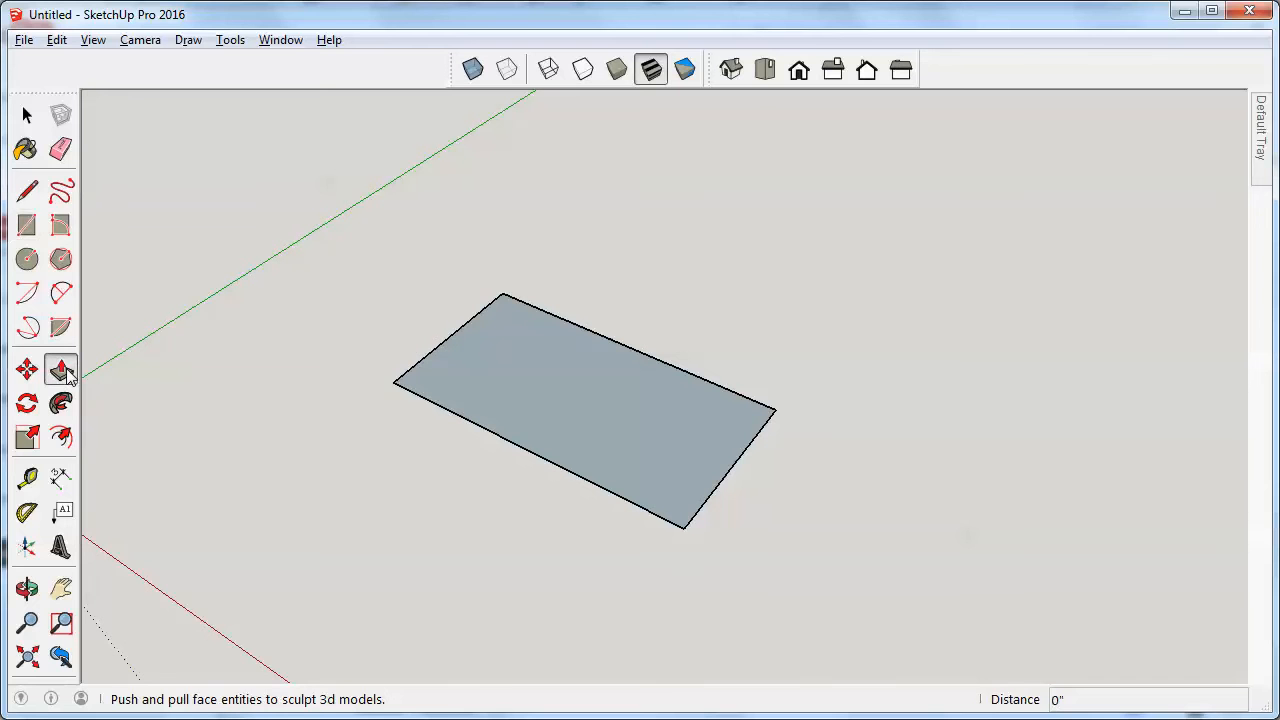
{"action": "left_click", "coordinate": [538, 403]}
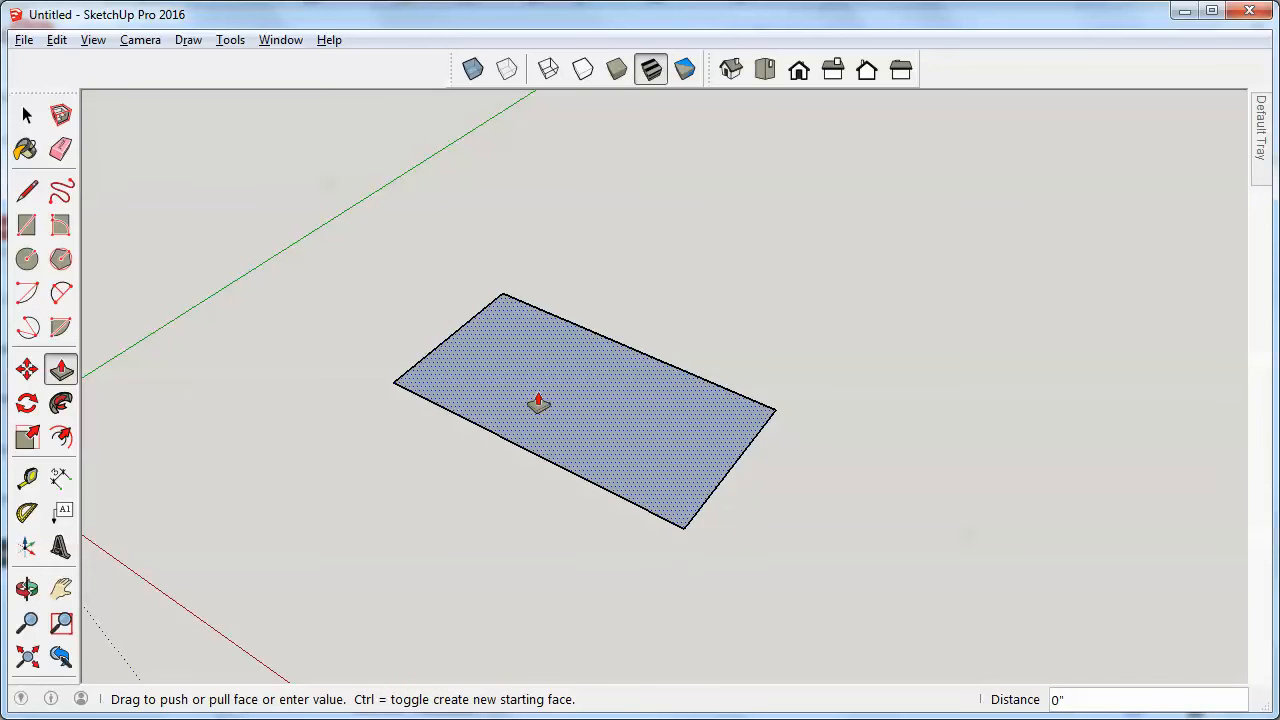
{"action": "left_click_drag", "start_coordinate": [538, 403], "coordinate": [541, 274]}
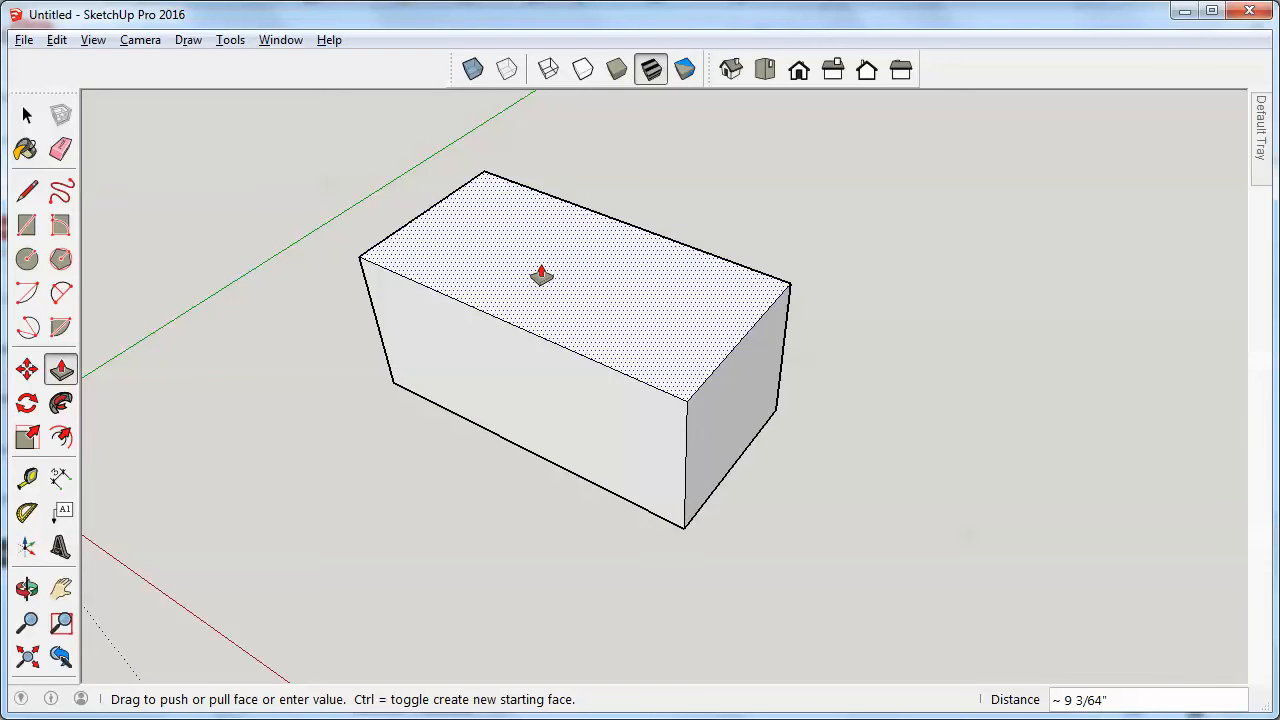
{"action": "type", "text": "11"}
{"action": "key", "text": "Return"}
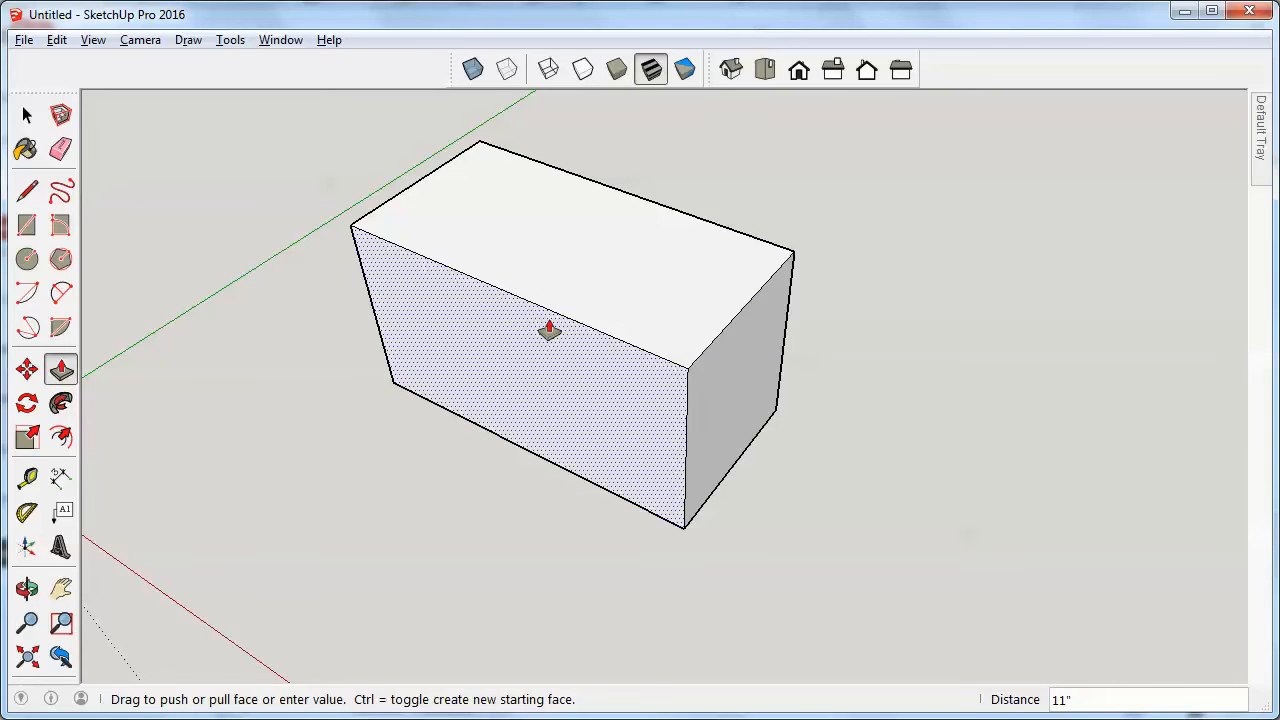
Place a guide line across the block's top face, parallel to and 16 inches from its left short edge
{"action": "key", "text": "o"}
{"action": "left_click_drag", "start_coordinate": [517, 383], "coordinate": [887, 313]}
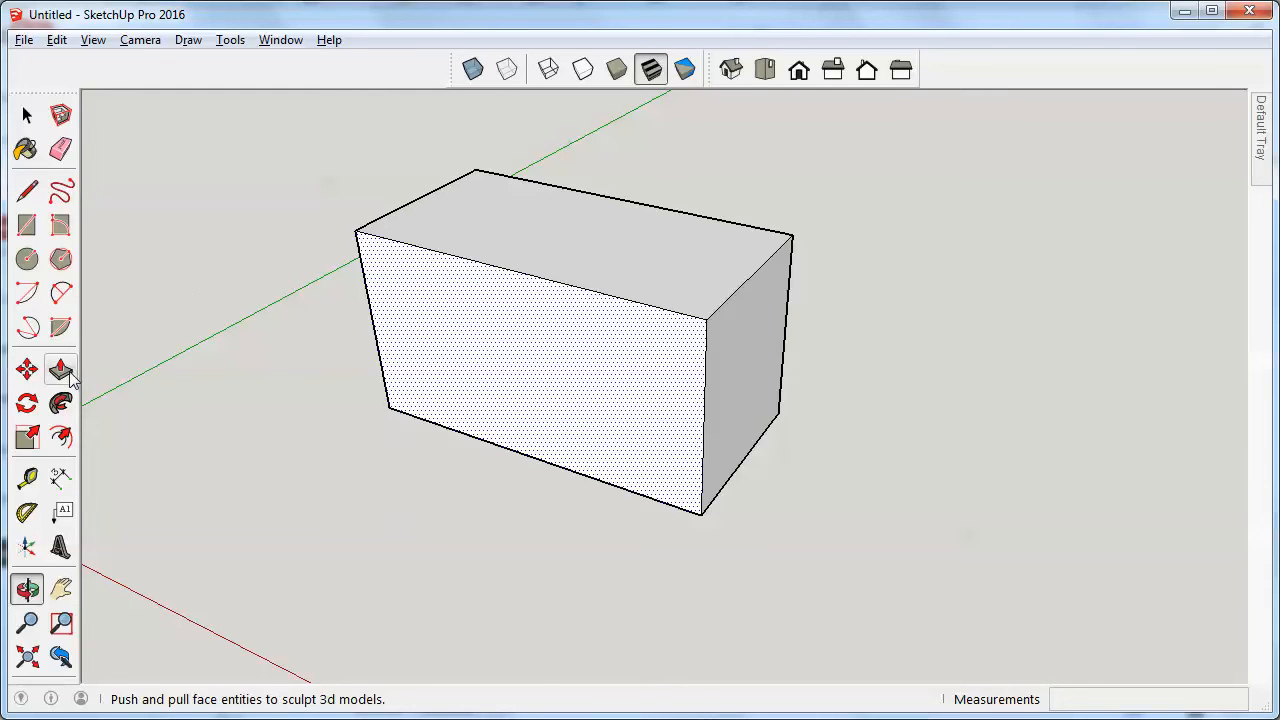
{"action": "left_click", "coordinate": [27, 478]}
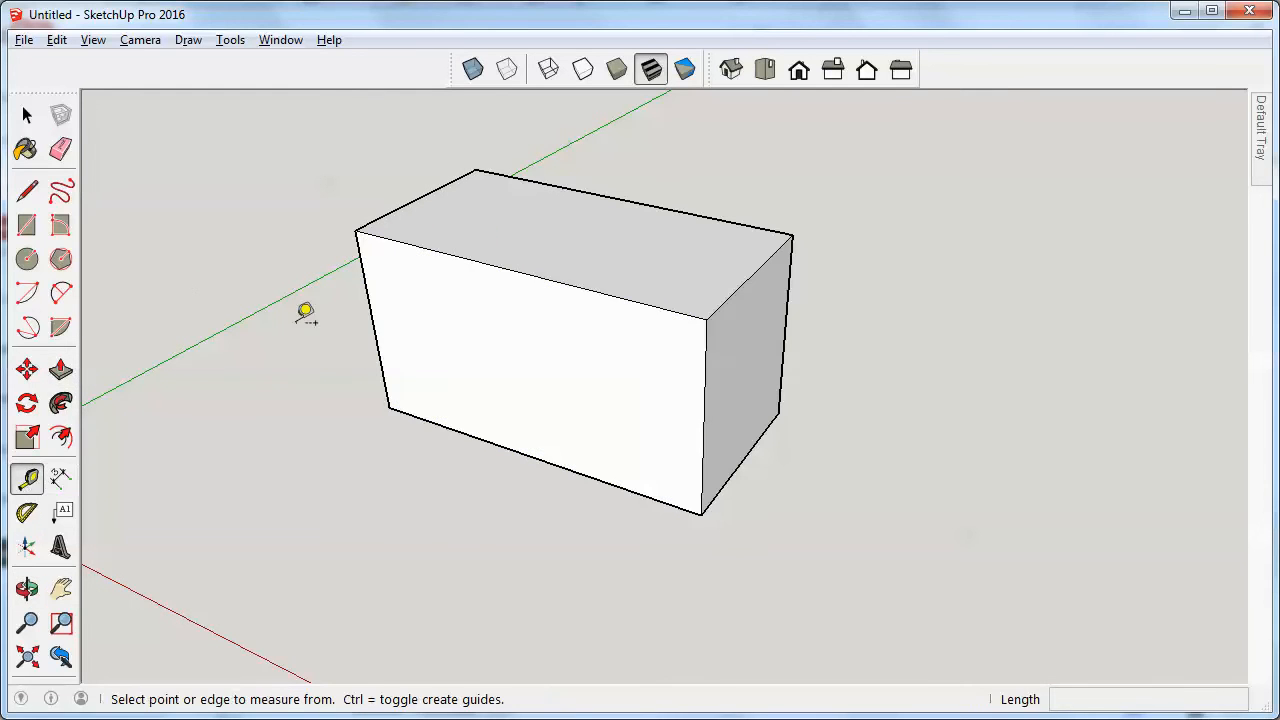
{"action": "left_click", "coordinate": [411, 199]}
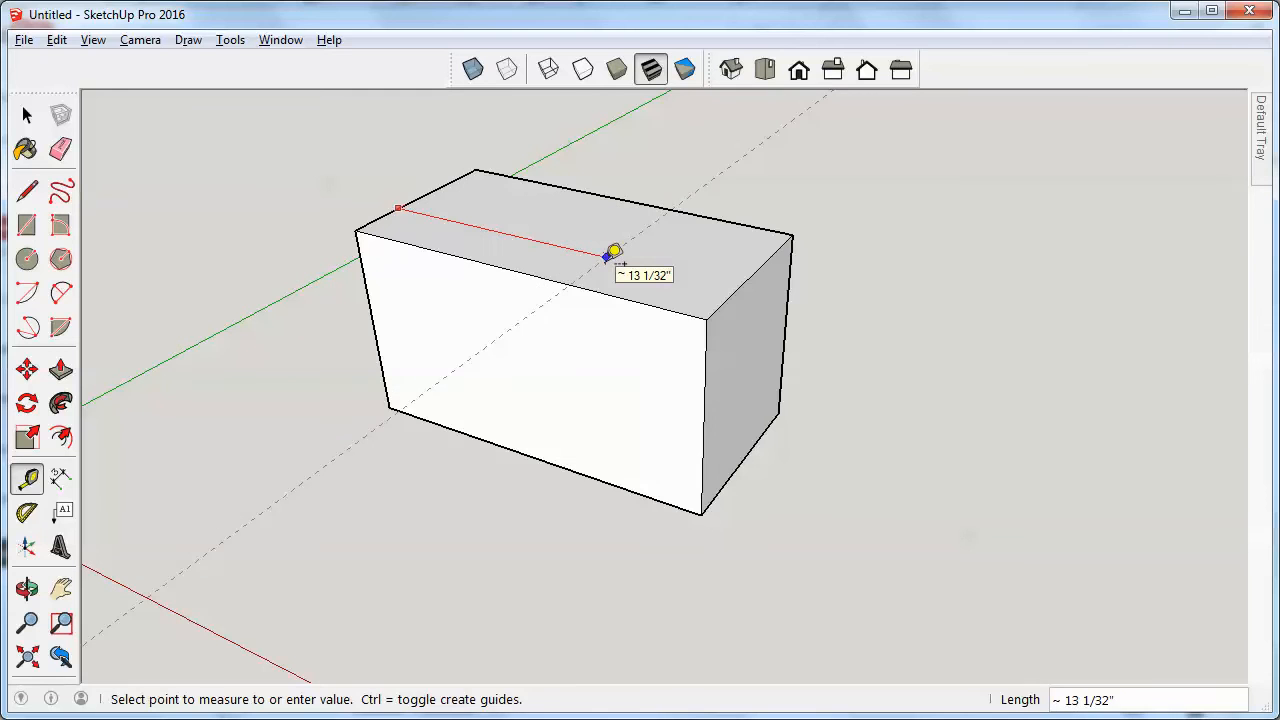
{"action": "type", "text": "16"}
{"action": "key", "text": "Return"}
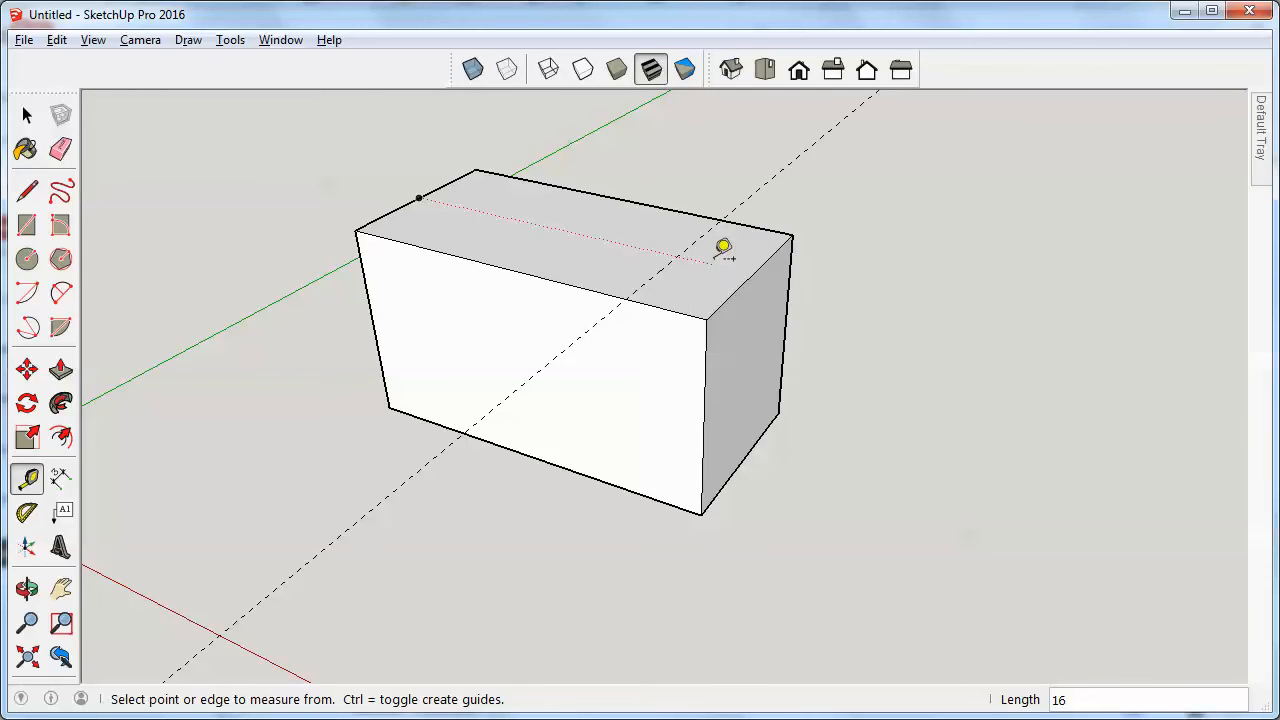
Draw a 10-inch line along the guide across the top face, from the back edge to the front edge
{"action": "scroll", "coordinate": [725, 248], "scroll_direction": "up", "scroll_amount": 1}
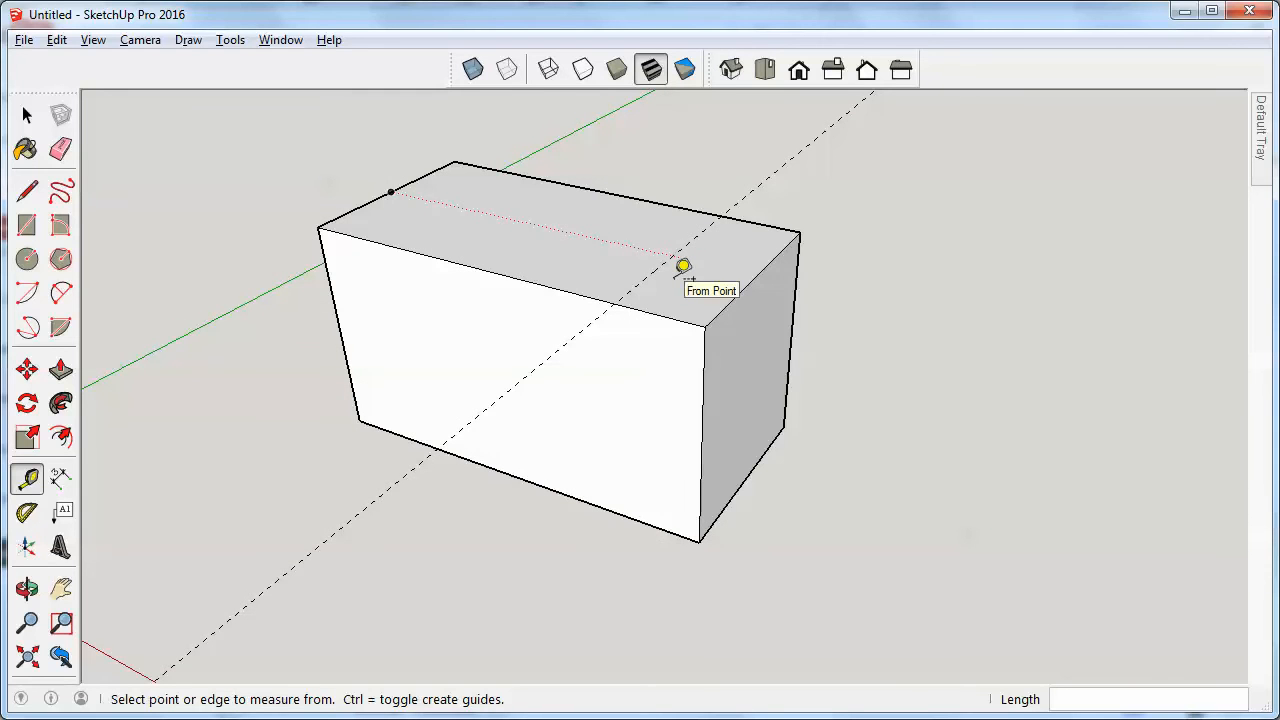
{"action": "key", "text": "l"}
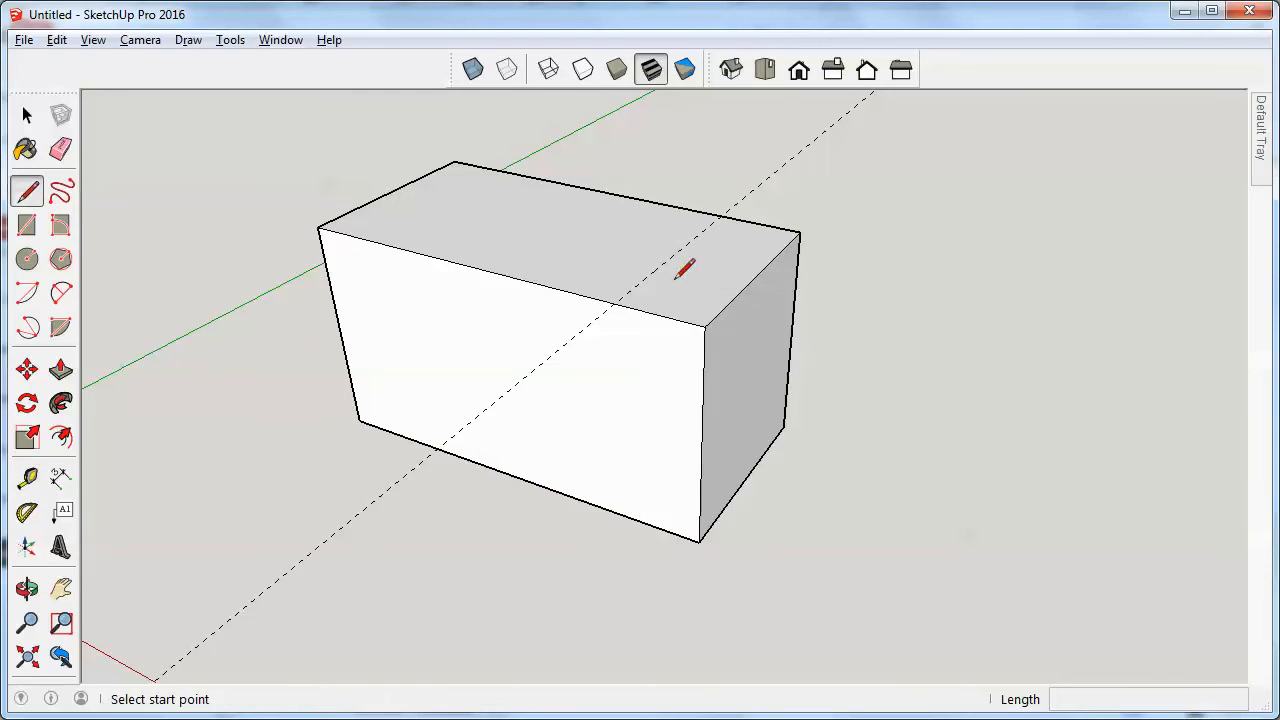
{"action": "left_click", "coordinate": [721, 214]}
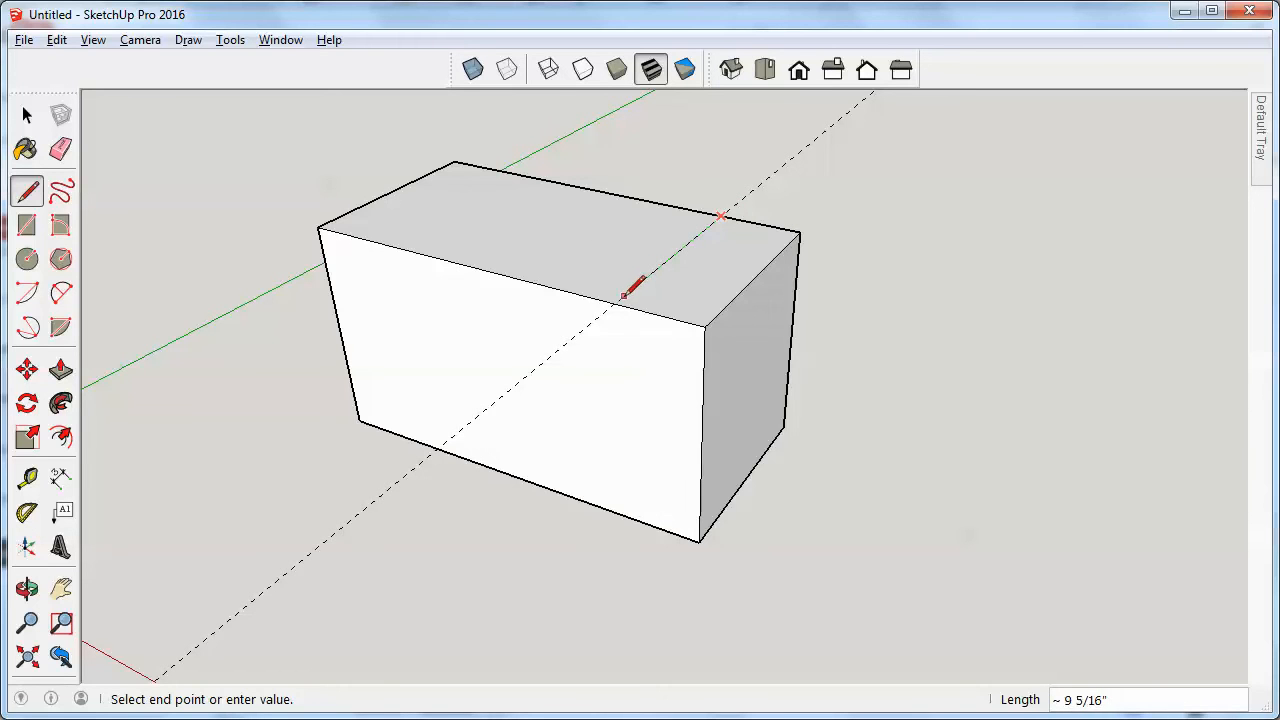
{"action": "type", "text": "10"}
{"action": "key", "text": "Return"}
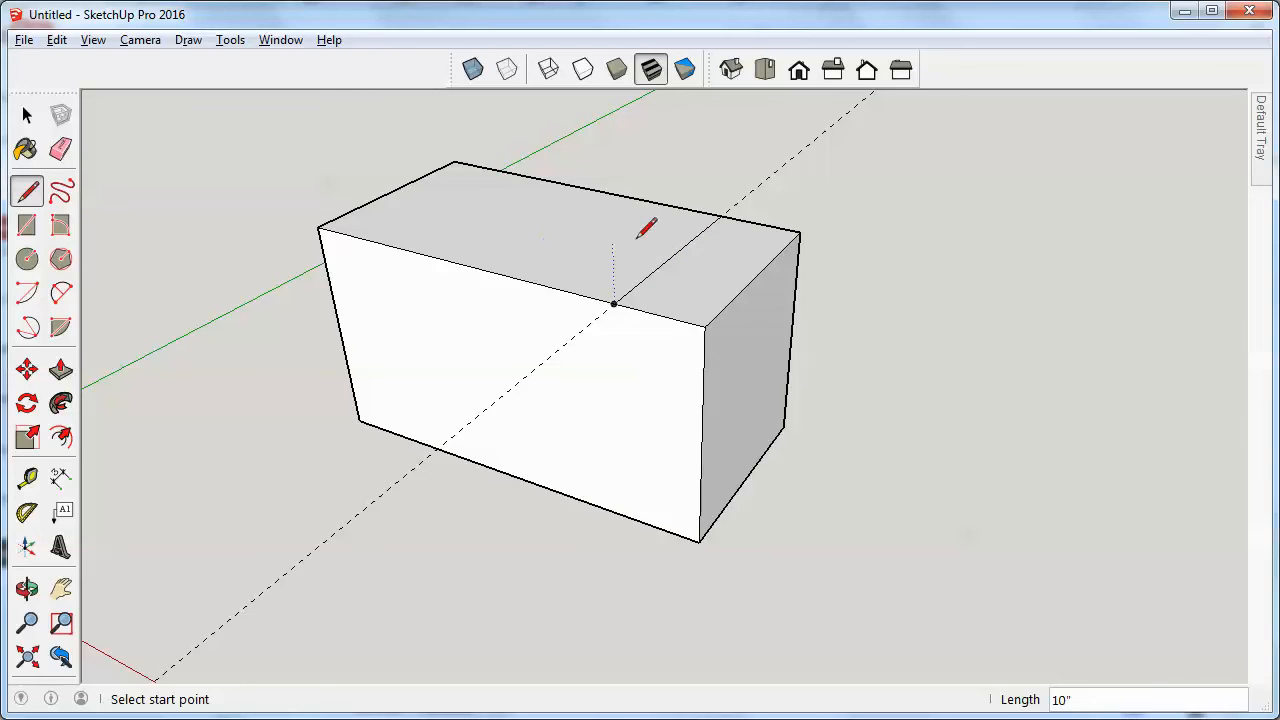
Push the narrow strip at the right end of the top face down 5 inches to cut a step
{"action": "key", "text": "space"}
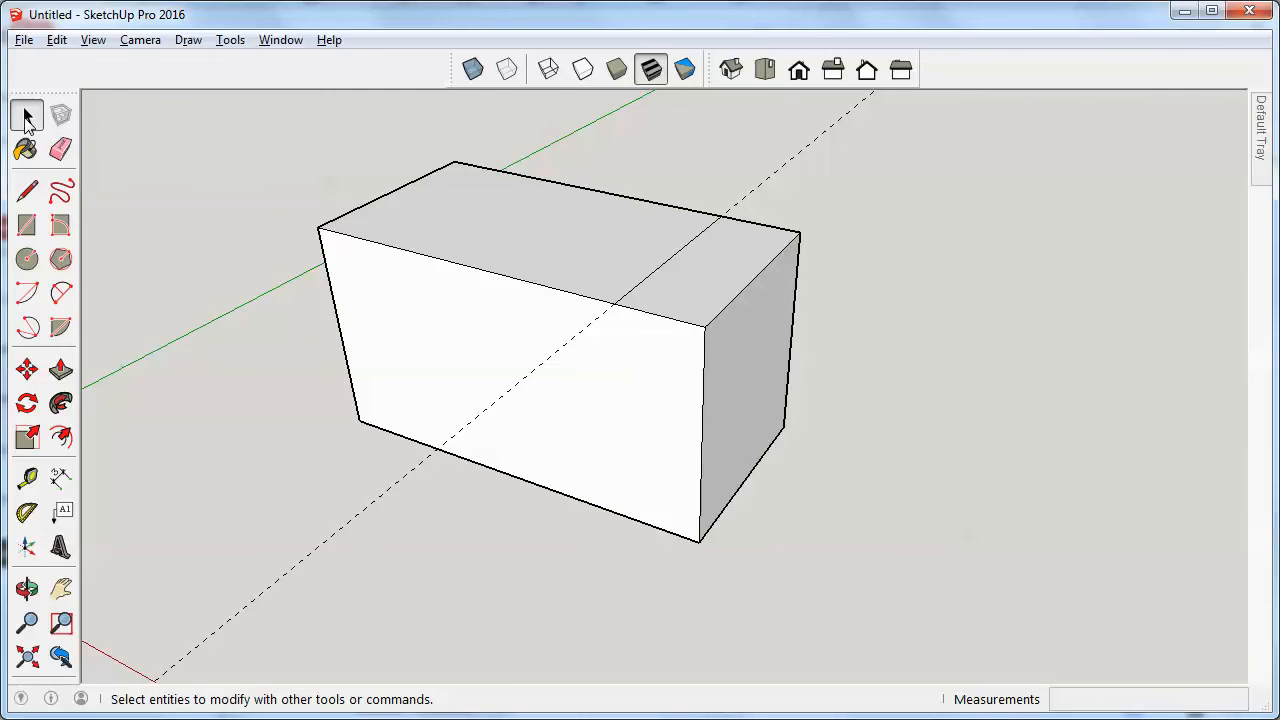
{"action": "left_click", "coordinate": [507, 232]}
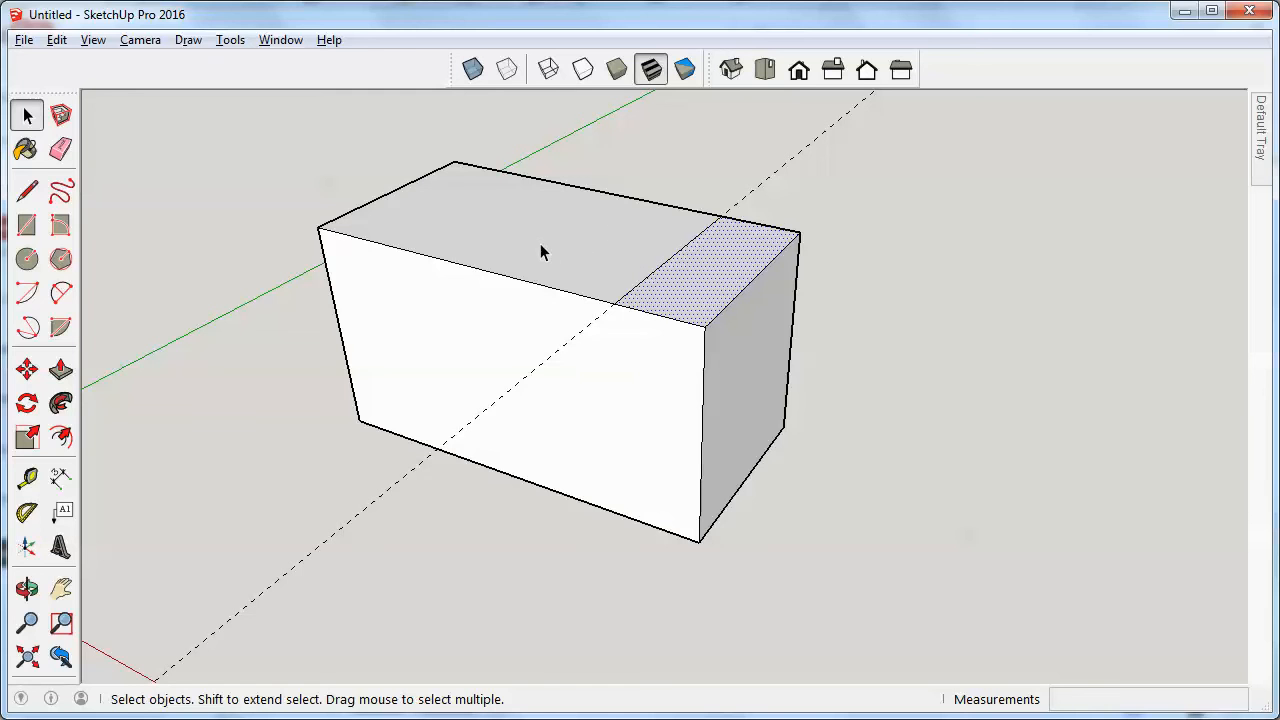
{"action": "left_click", "coordinate": [602, 405]}
{"action": "key", "text": "p"}
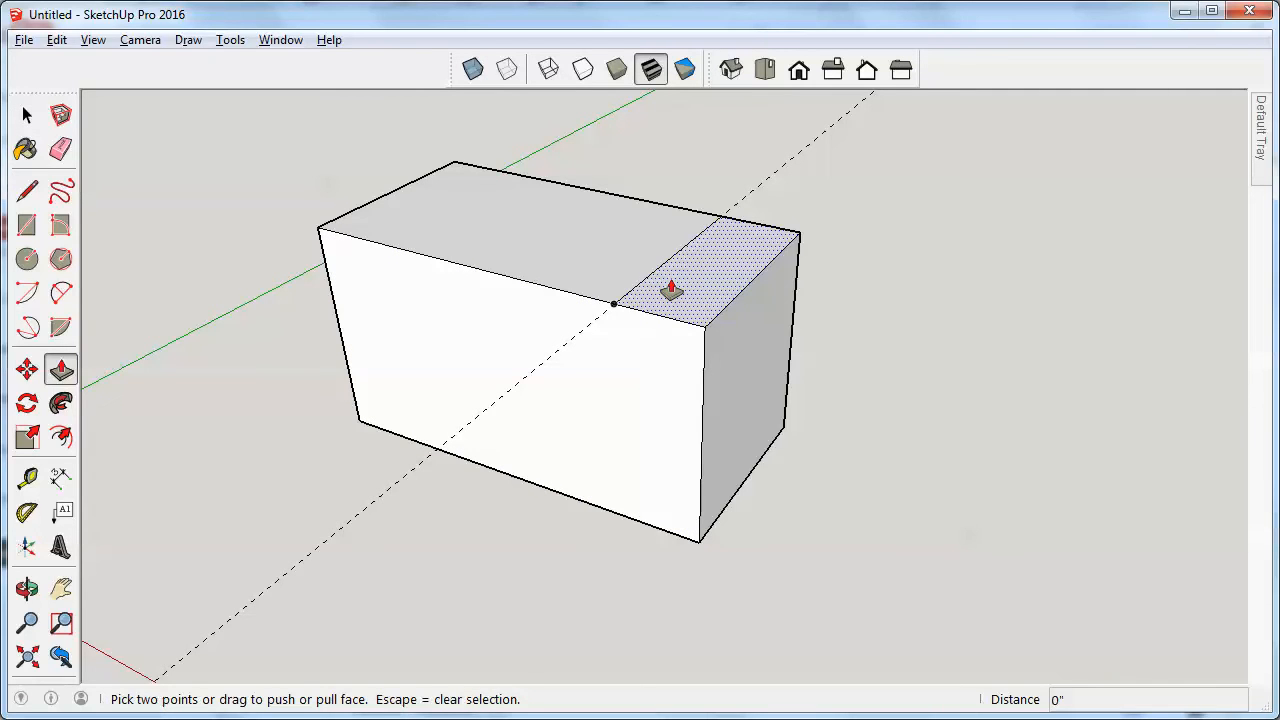
{"action": "left_click", "coordinate": [671, 290]}
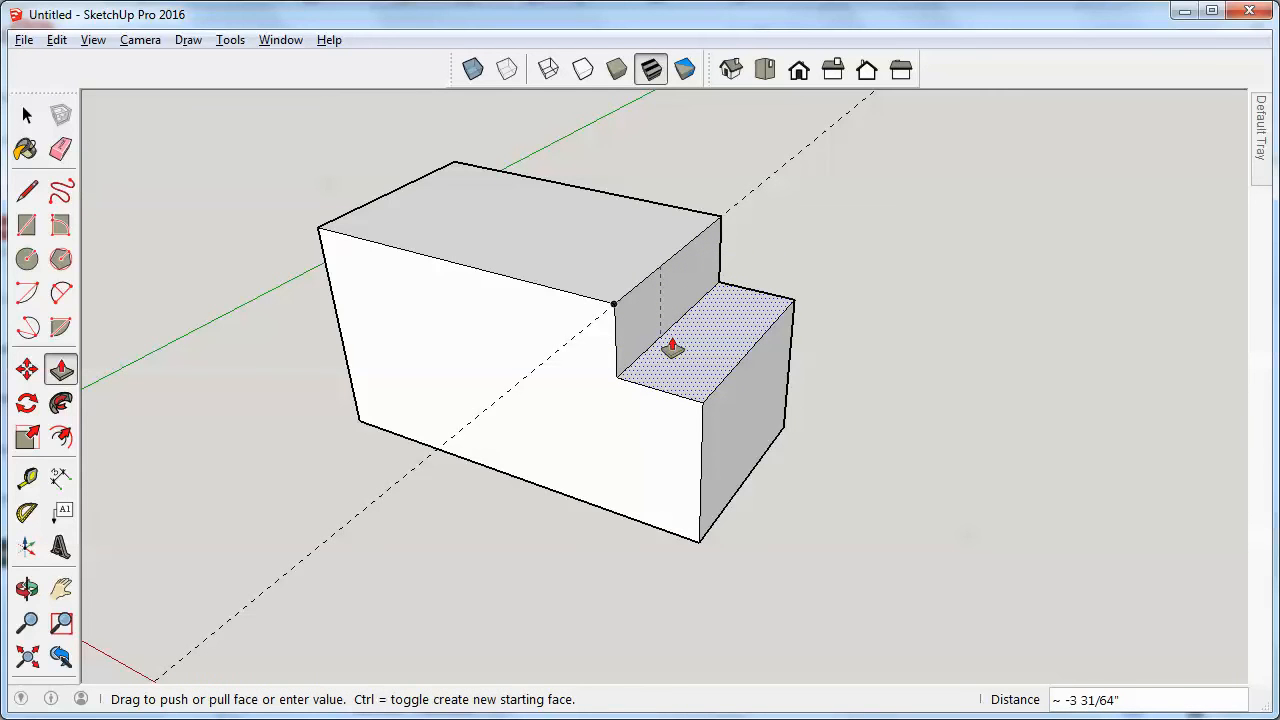
{"action": "type", "text": "5"}
{"action": "key", "text": "Return"}
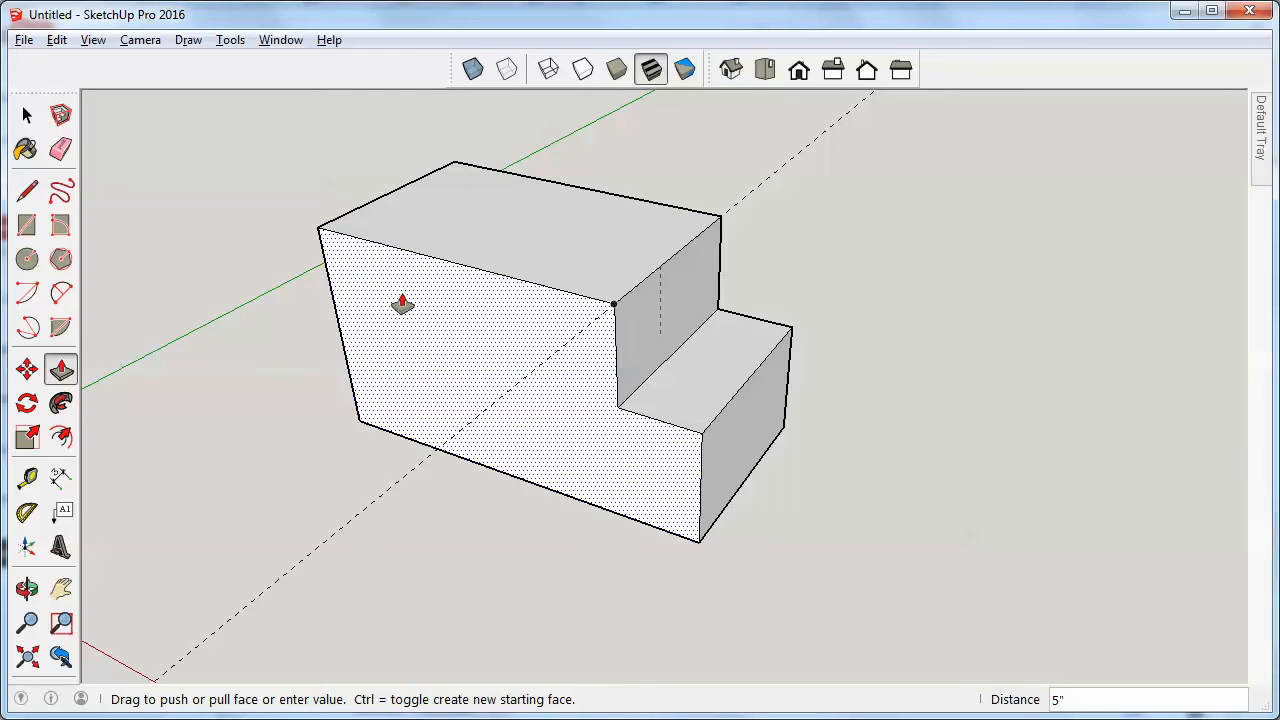
Place a guide 8 inches from the top face's left edge and draw a line from the back-left corner to its front-edge intersection
{"action": "key", "text": "t"}
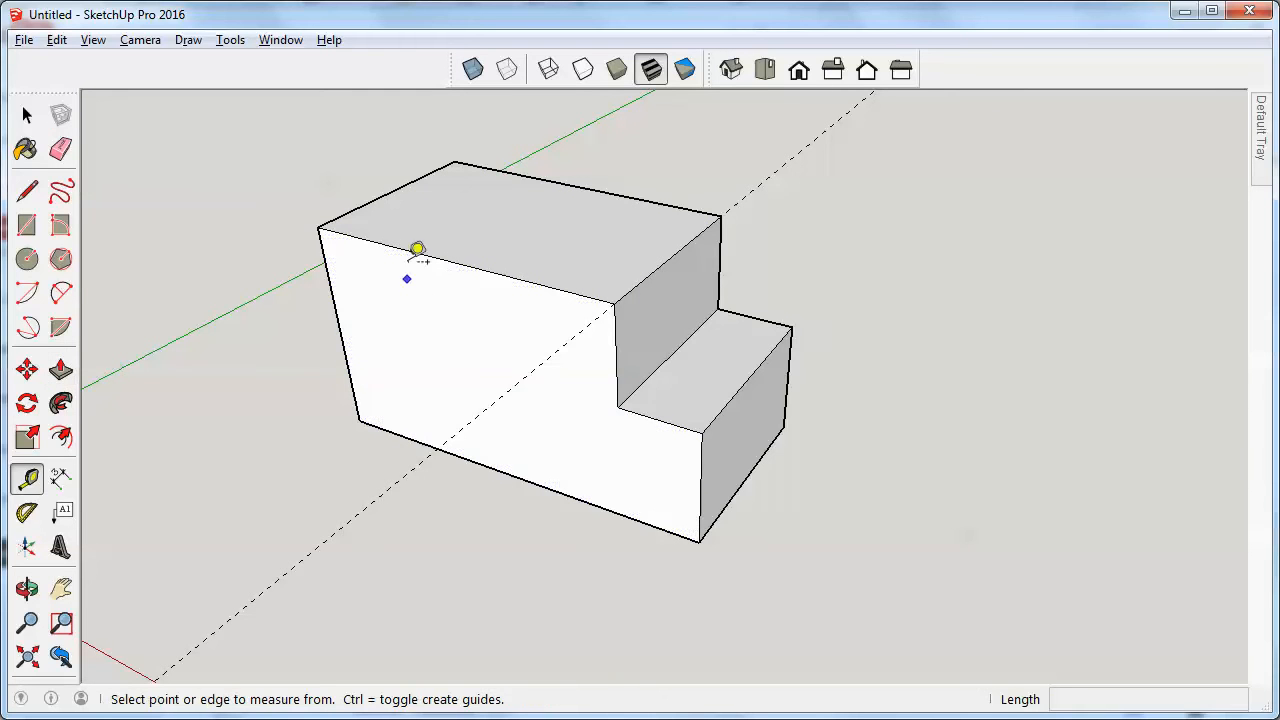
{"action": "left_click", "coordinate": [358, 208]}
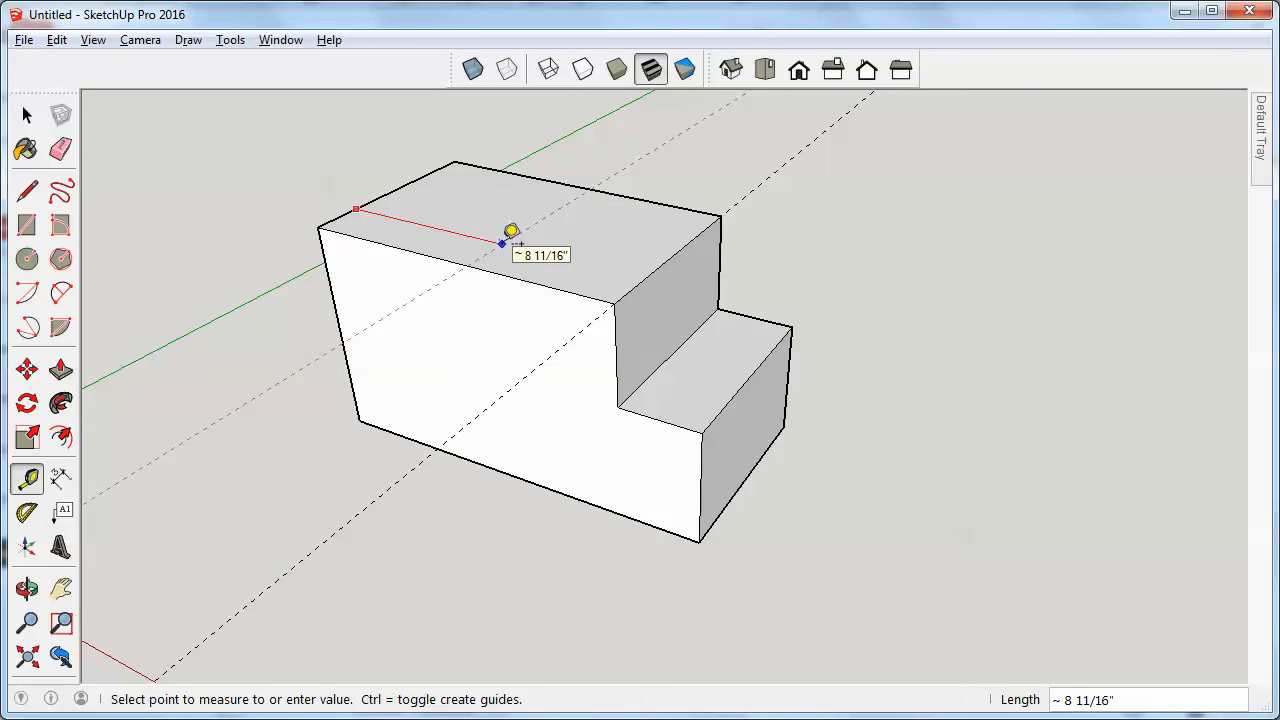
{"action": "type", "text": "8"}
{"action": "key", "text": "Return"}
{"action": "key", "text": "l"}
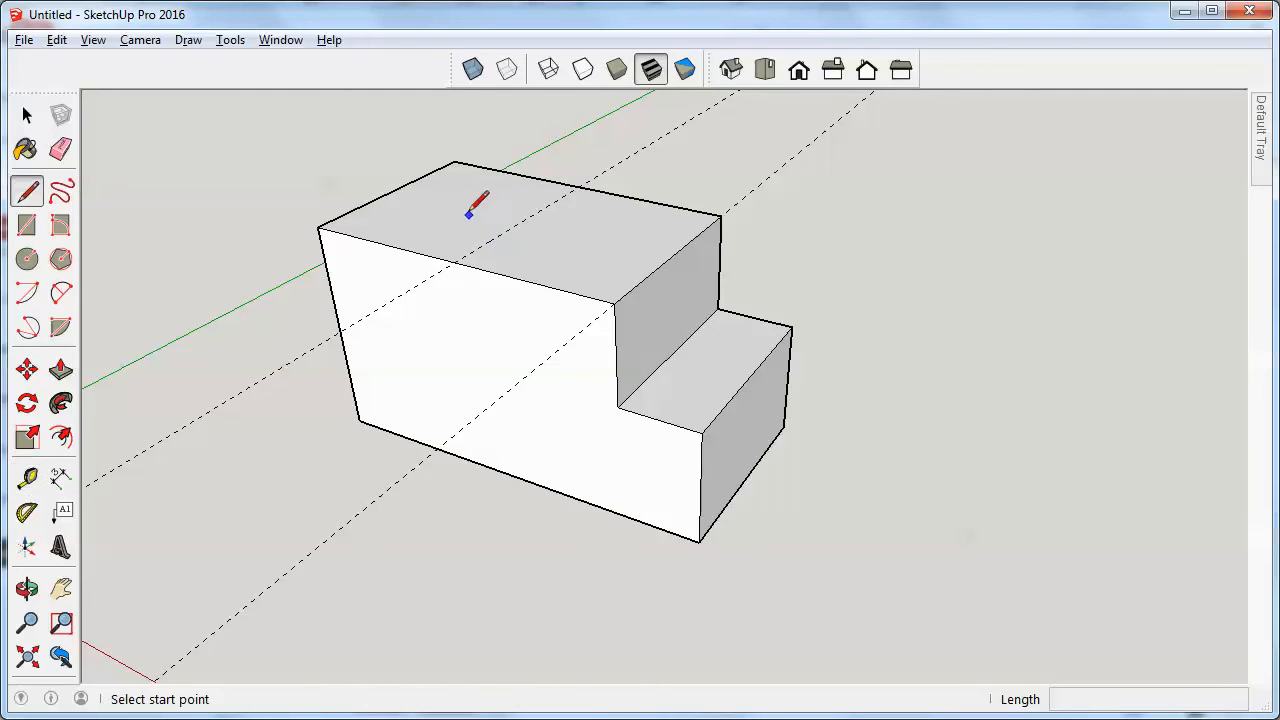
{"action": "left_click", "coordinate": [455, 160]}
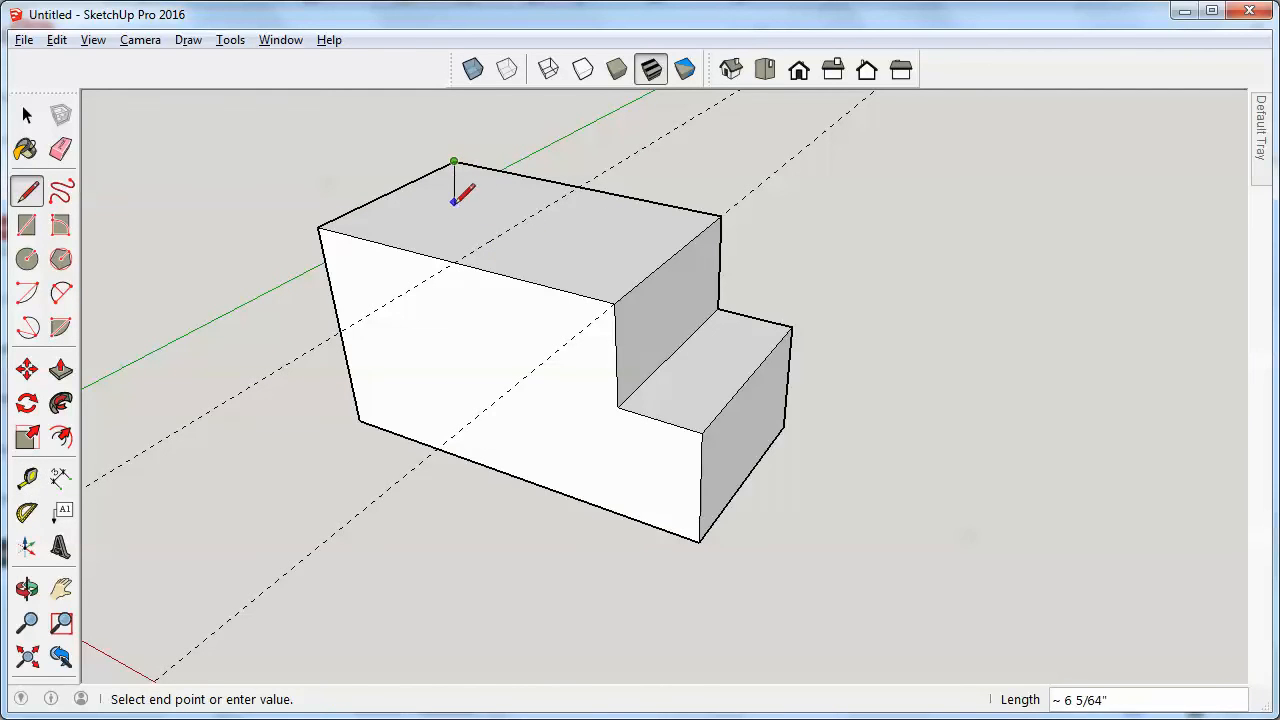
{"action": "left_click", "coordinate": [456, 262]}
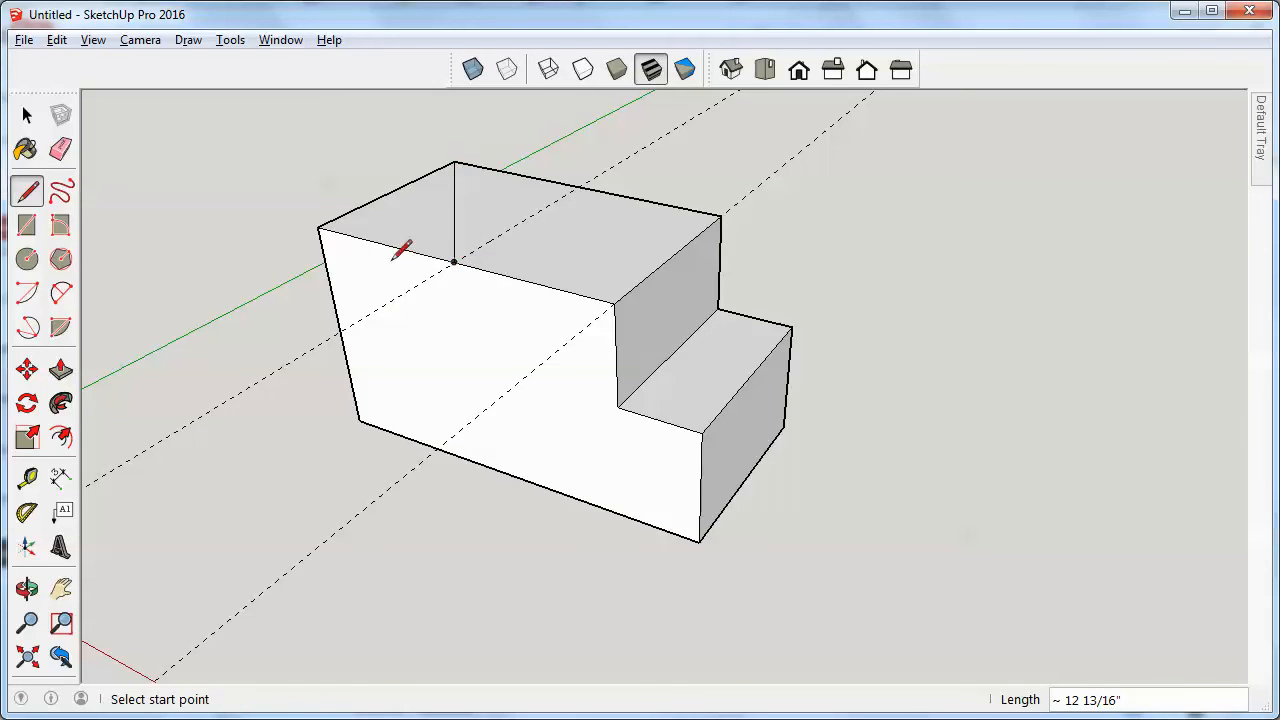
Push the triangular area at the left end of the top face down 3 inches
{"action": "left_click", "coordinate": [62, 372]}
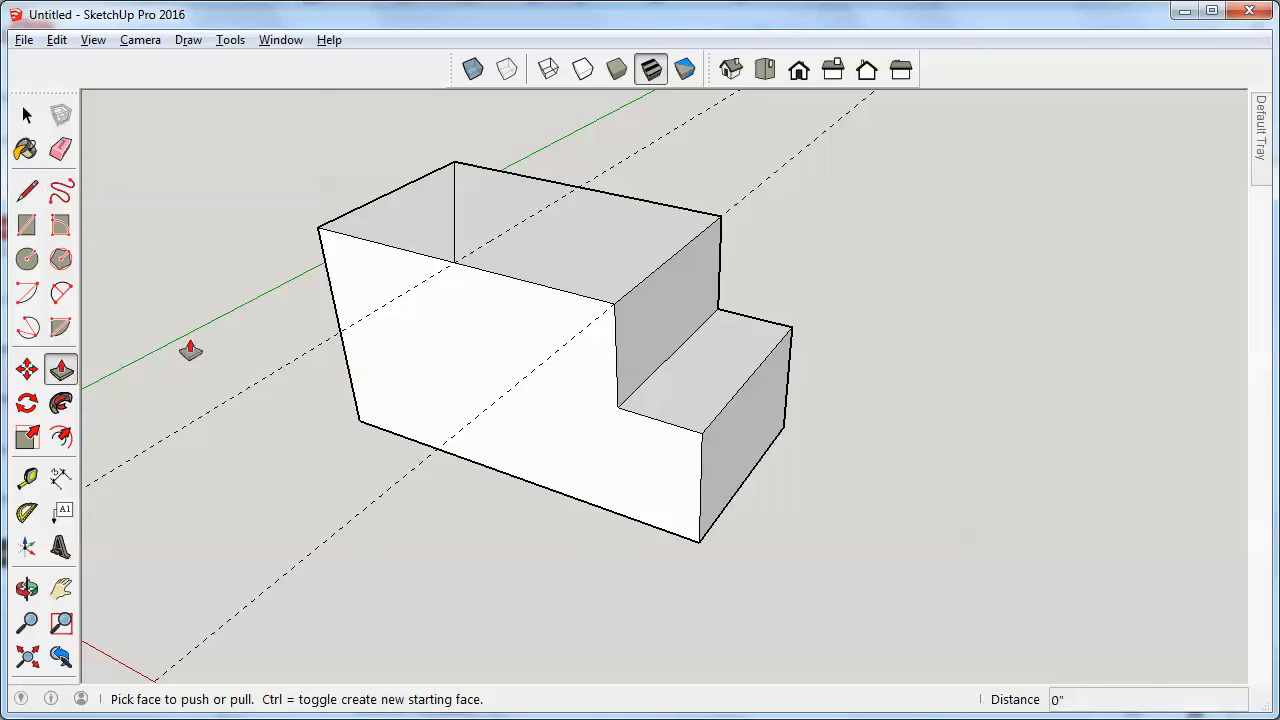
{"action": "left_click", "coordinate": [401, 226]}
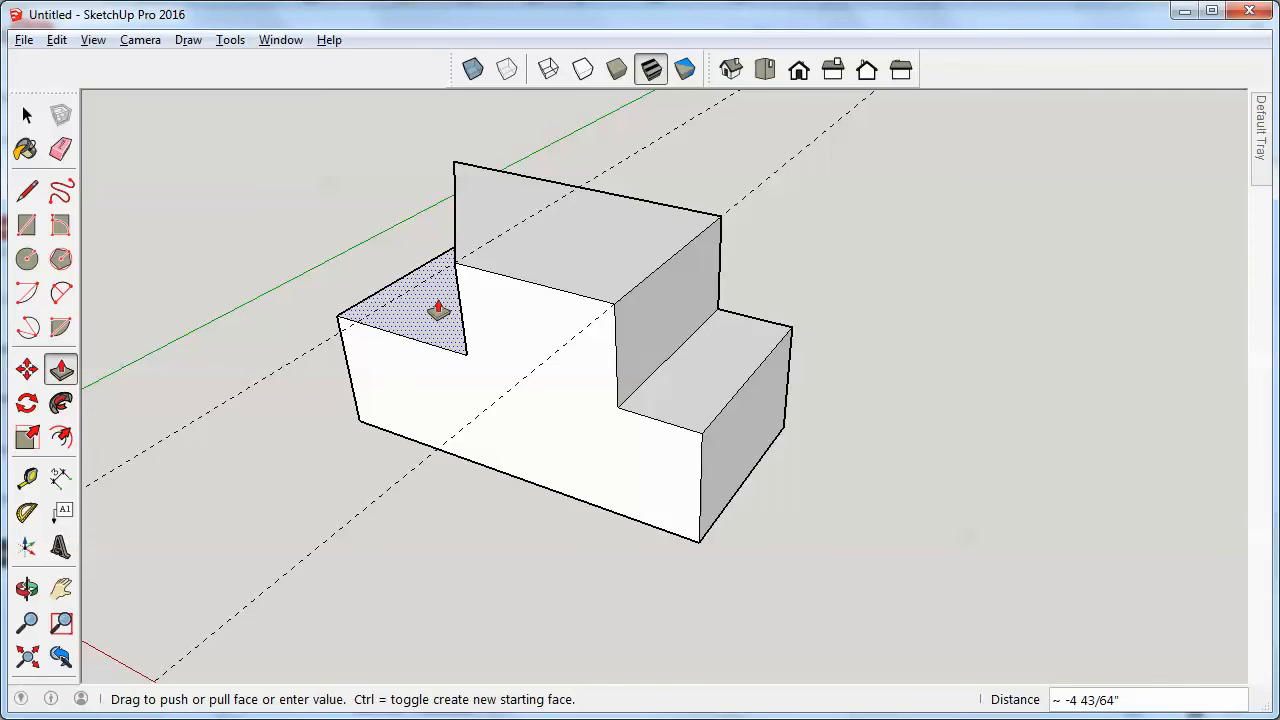
{"action": "type", "text": "-4"}
{"action": "key", "text": "Return"}
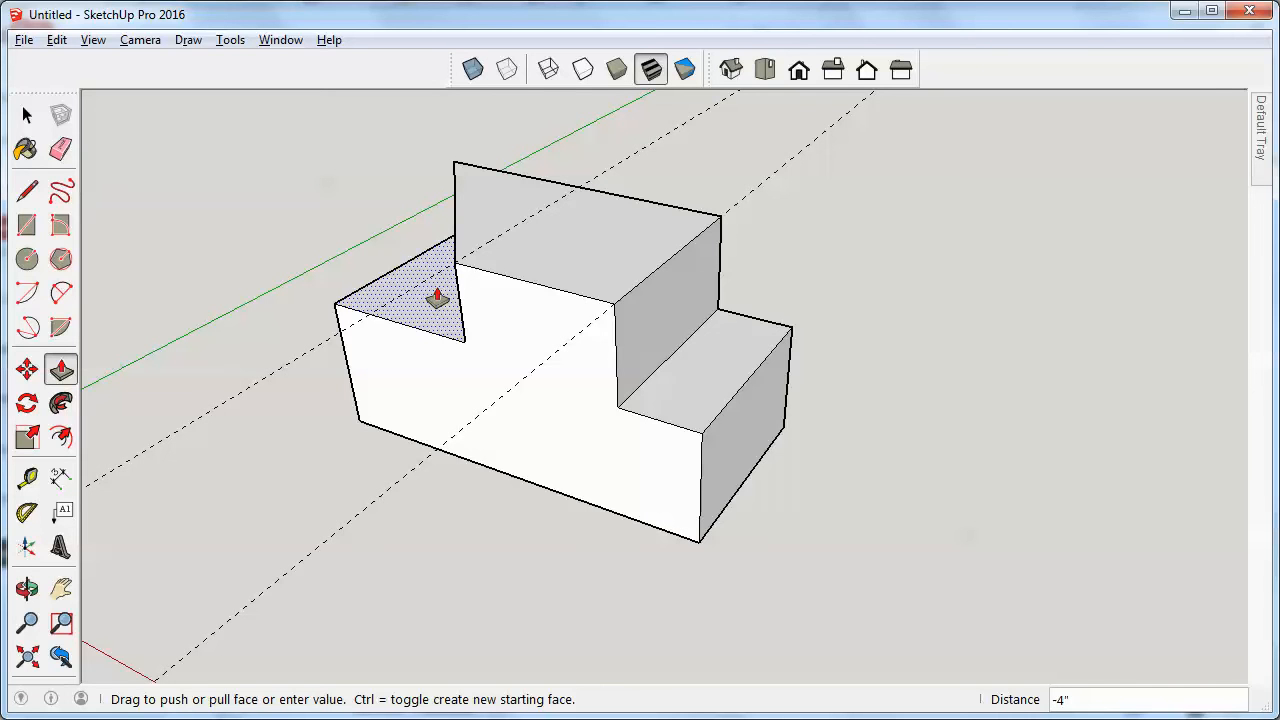
{"action": "type", "text": "\""}
{"action": "key", "text": "Return"}
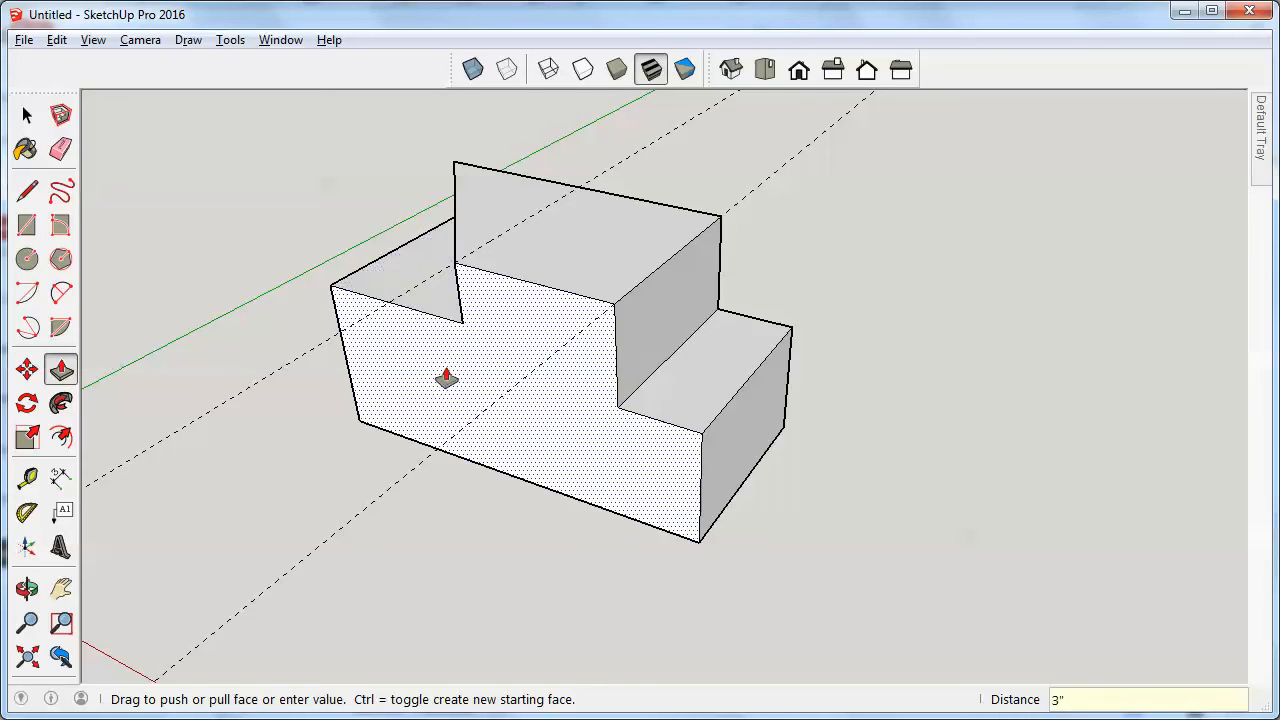
Erase both guide lines crossing the block
{"action": "key", "text": "o"}
{"action": "mouse_move", "coordinate": [443, 366]}
{"action": "left_mouse_down"}
{"action": "mouse_move", "coordinate": [557, 337]}
{"action": "mouse_move", "coordinate": [726, 260]}
{"action": "mouse_move", "coordinate": [557, 322]}
{"action": "left_mouse_up"}
{"action": "key", "text": "e"}
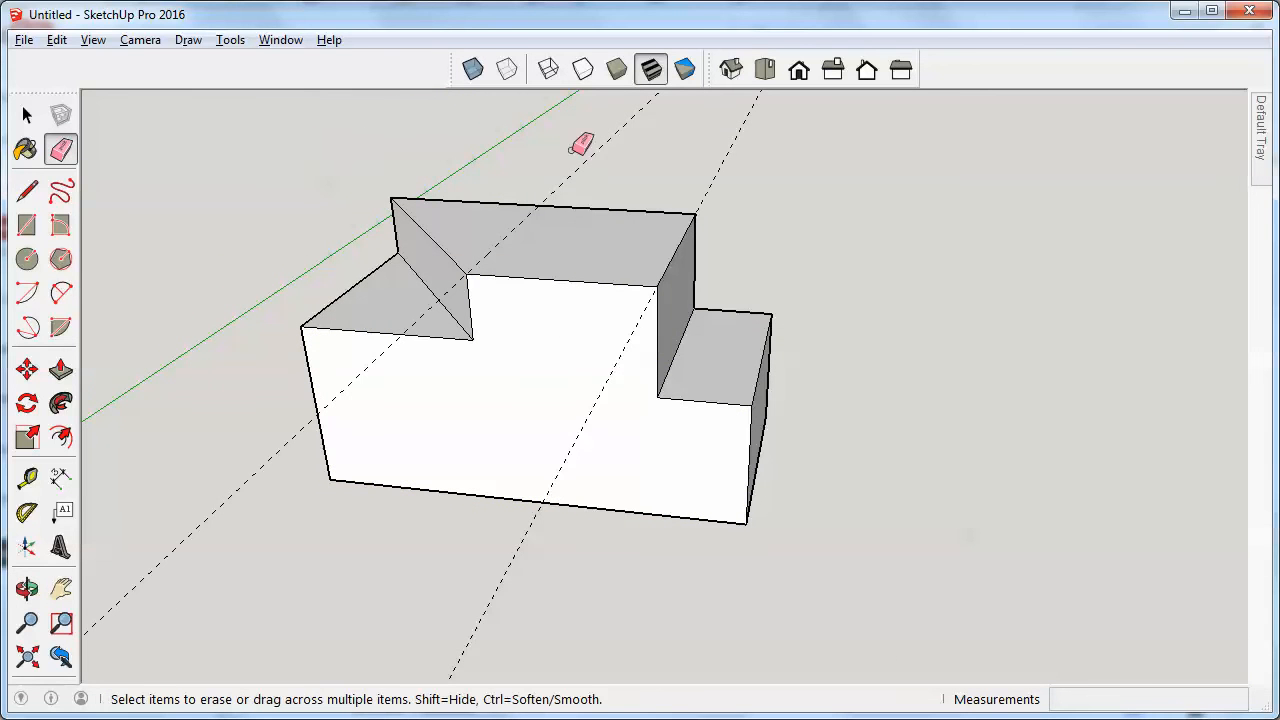
{"action": "left_click", "coordinate": [626, 167]}
{"action": "left_click", "coordinate": [723, 166]}
Undo the guide, line and notch edits, going back to the plain rectangular block
{"action": "key", "text": "o"}
{"action": "left_click_drag", "start_coordinate": [497, 451], "coordinate": [549, 458]}
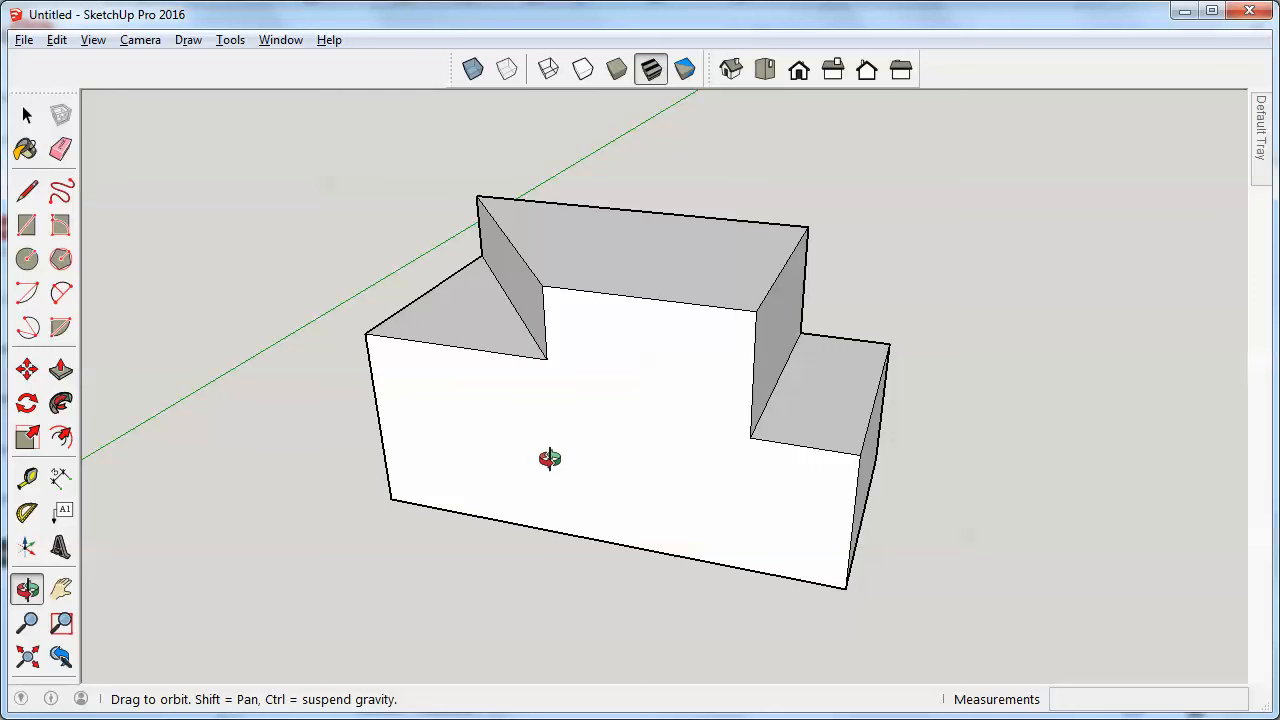
{"action": "left_click_drag", "start_coordinate": [560, 428], "coordinate": [613, 424]}
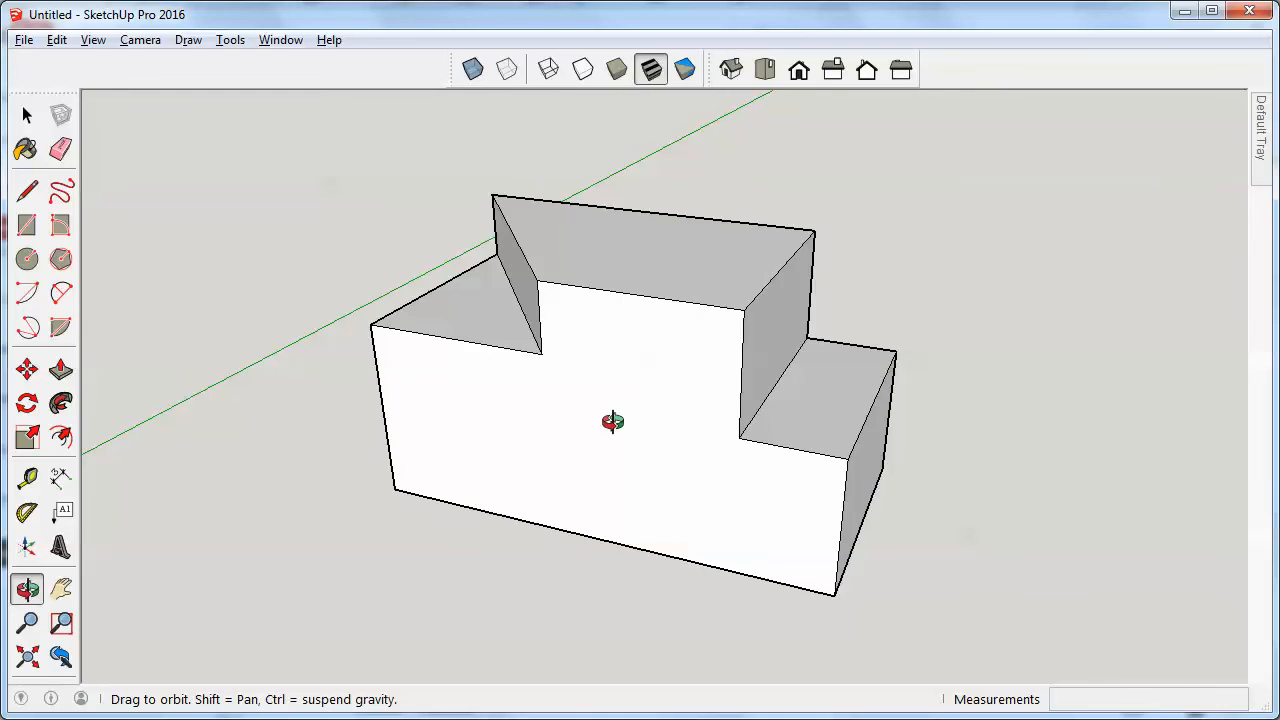
{"action": "key", "text": "ctrl+z"}
{"action": "key", "text": "ctrl+z"}
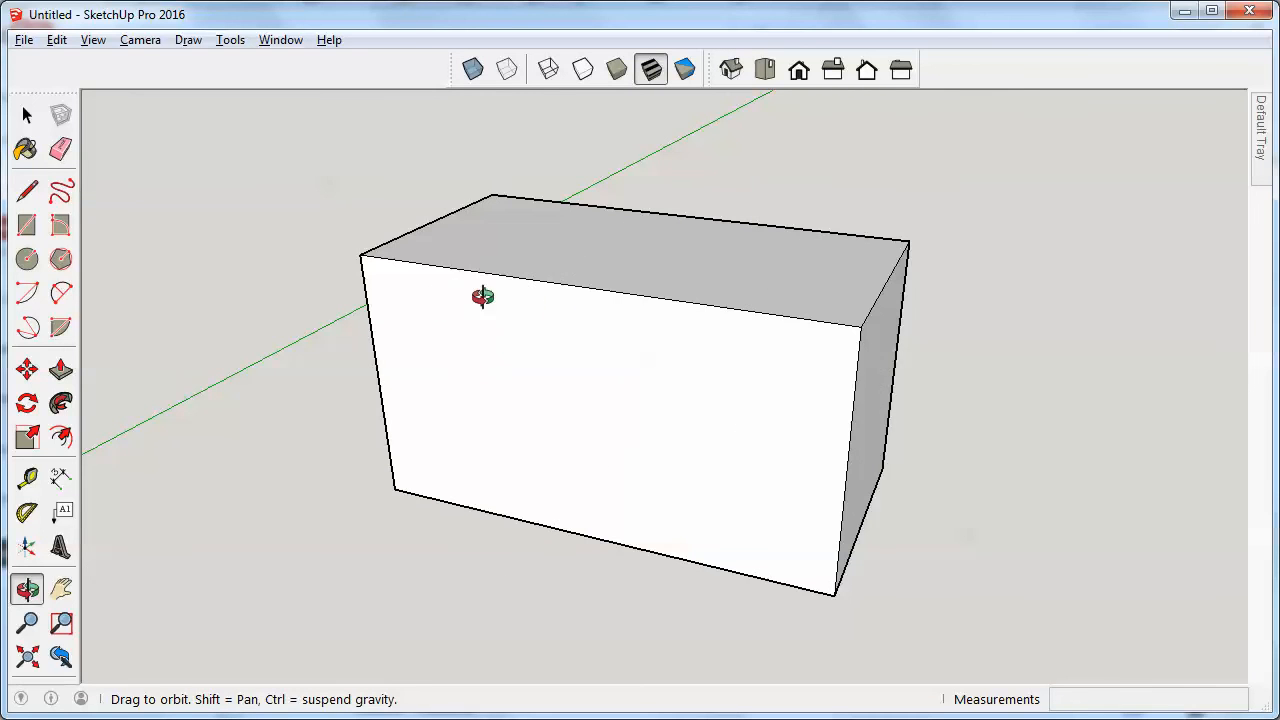
{"action": "scroll", "coordinate": [415, 305], "scroll_direction": "down", "scroll_amount": 1}
{"action": "left_click_drag", "start_coordinate": [717, 306], "coordinate": [711, 354]}
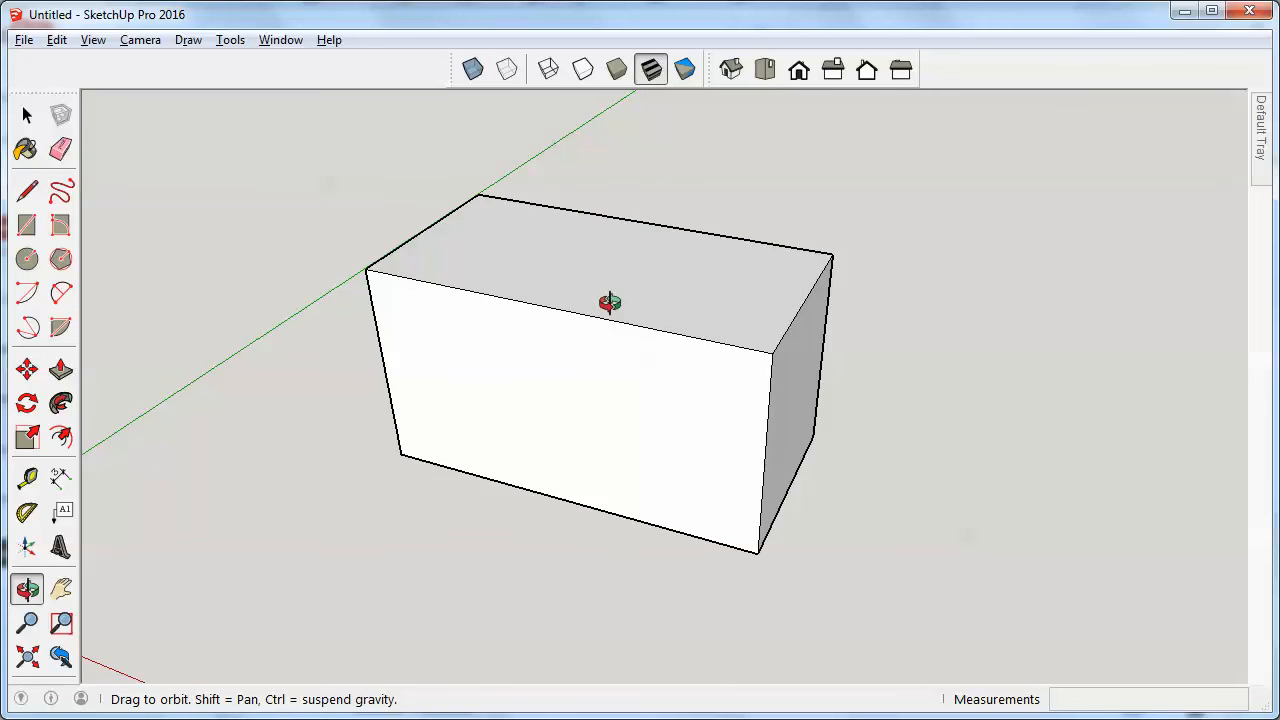
Select the short edge at the right end of the block's top face and activate the Move tool
{"action": "left_click_drag", "start_coordinate": [609, 302], "coordinate": [643, 294]}
{"action": "left_click_drag", "start_coordinate": [720, 289], "coordinate": [778, 325]}
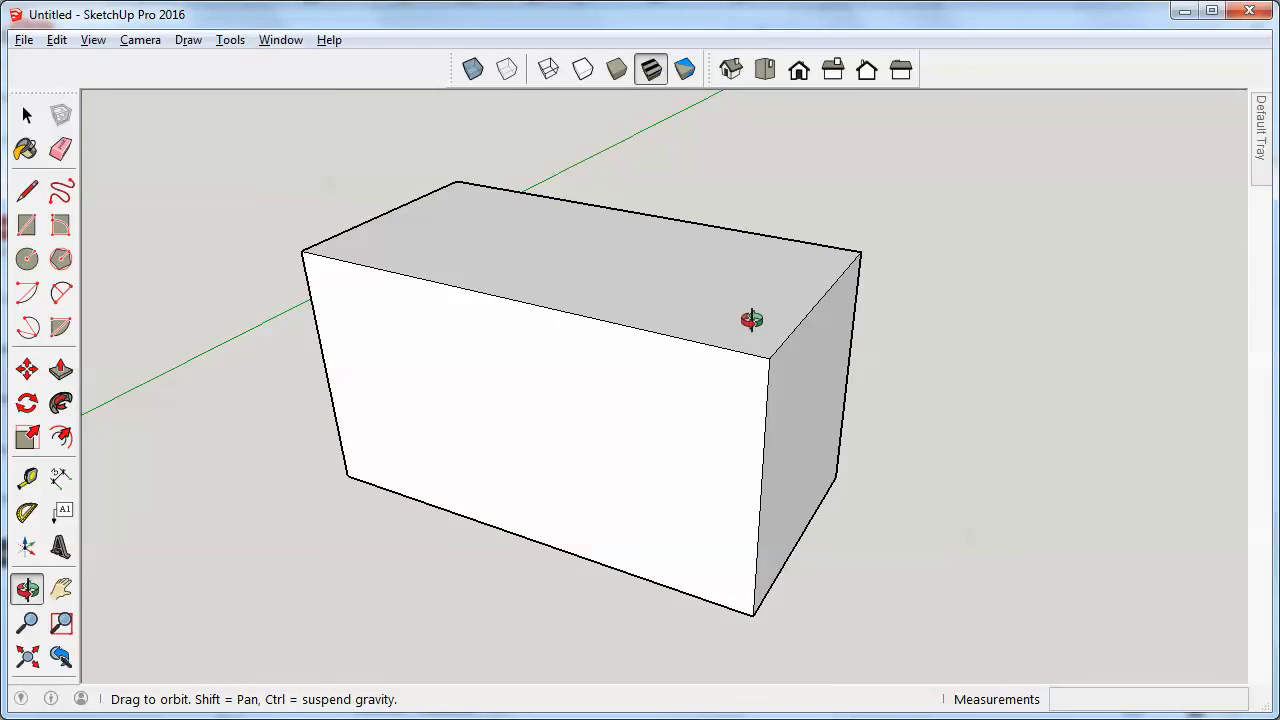
{"action": "key", "text": "space"}
{"action": "left_click", "coordinate": [792, 330]}
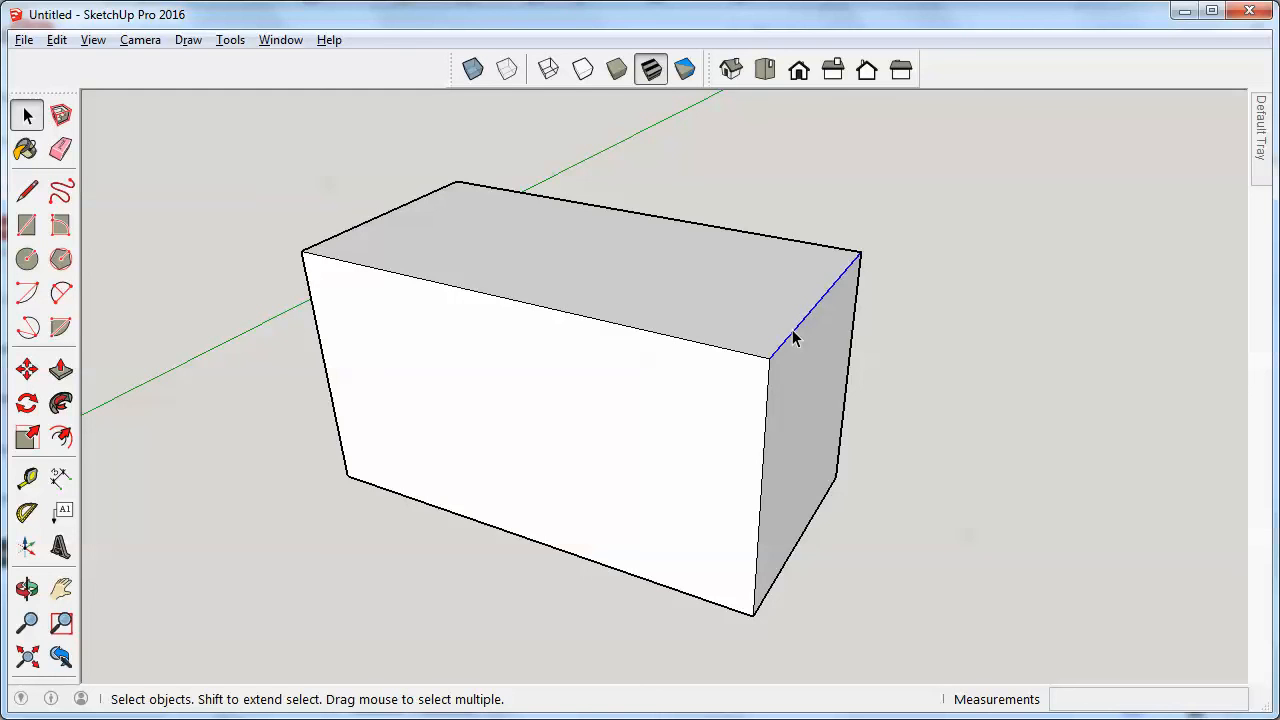
{"action": "left_click", "coordinate": [27, 370]}
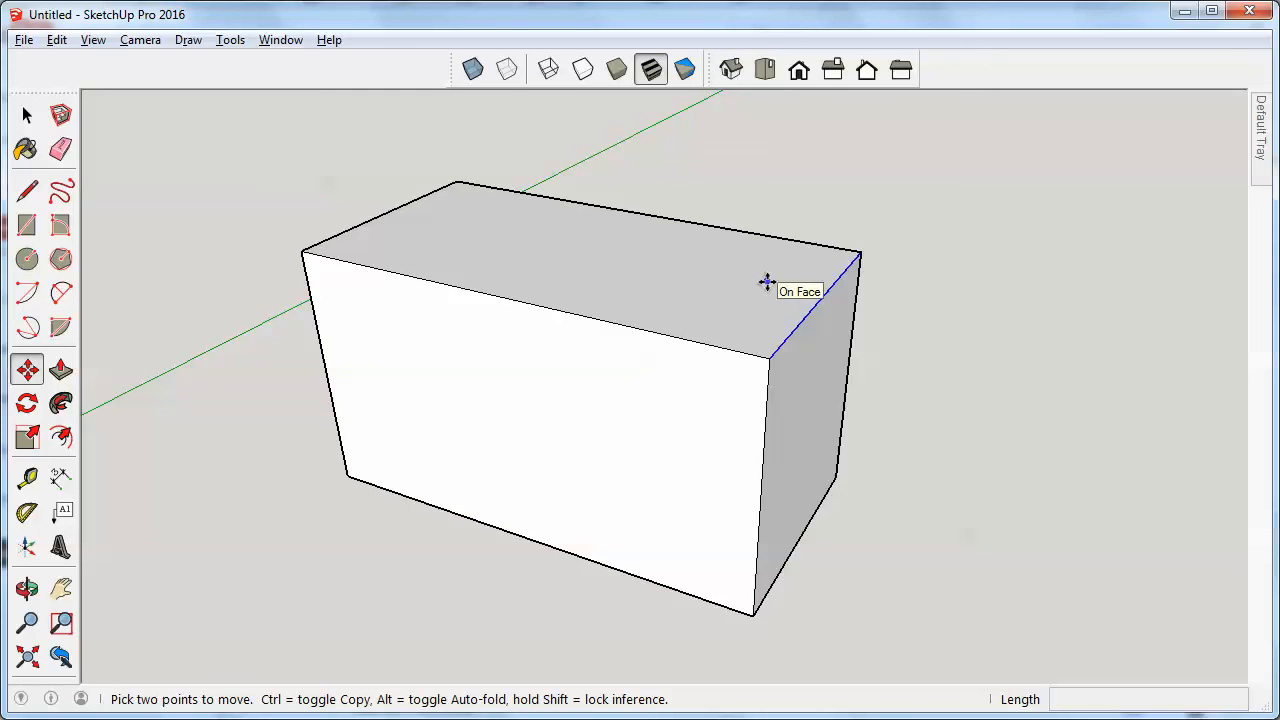
{"action": "left_click", "coordinate": [766, 356]}
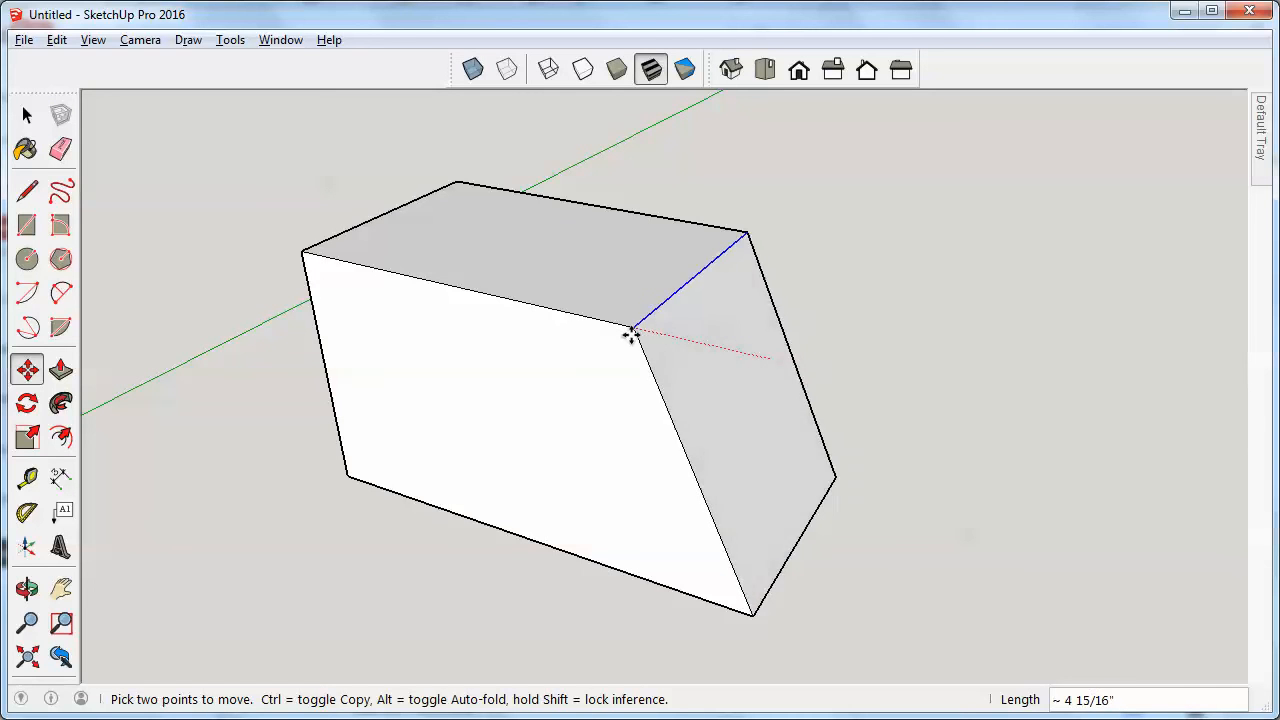
{"action": "left_click", "coordinate": [764, 355]}
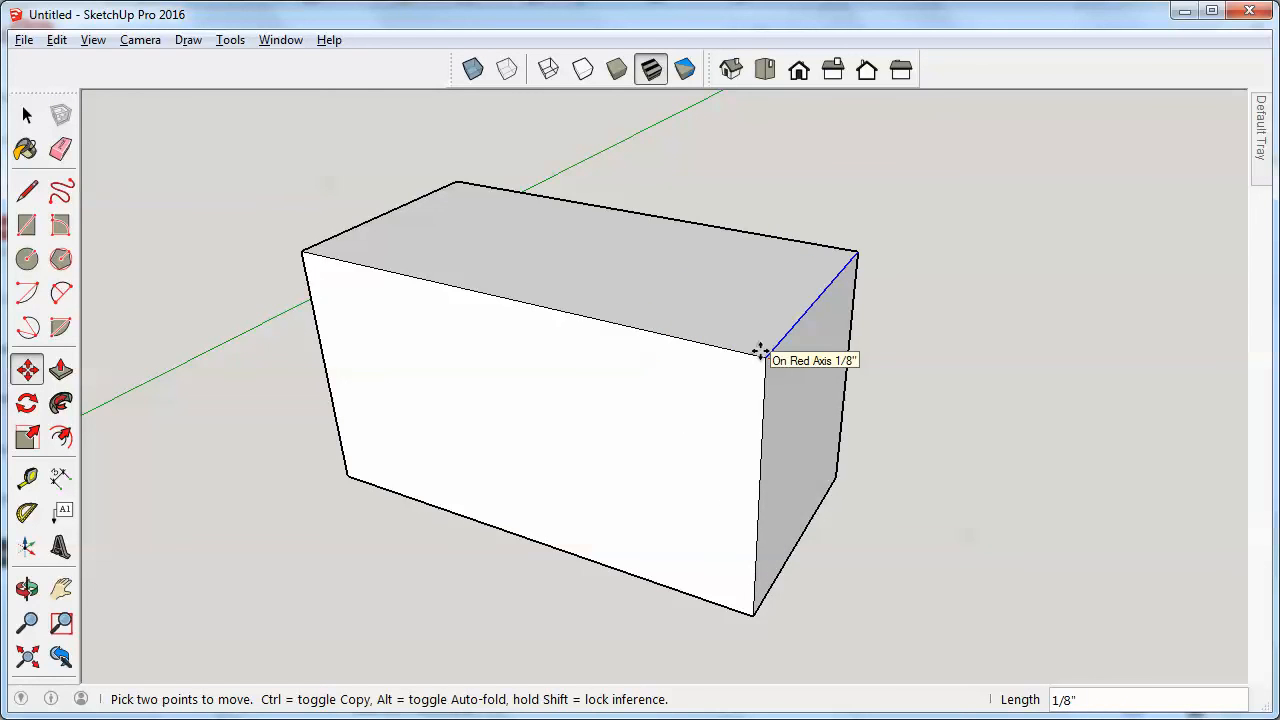
{"action": "key", "text": "Escape"}
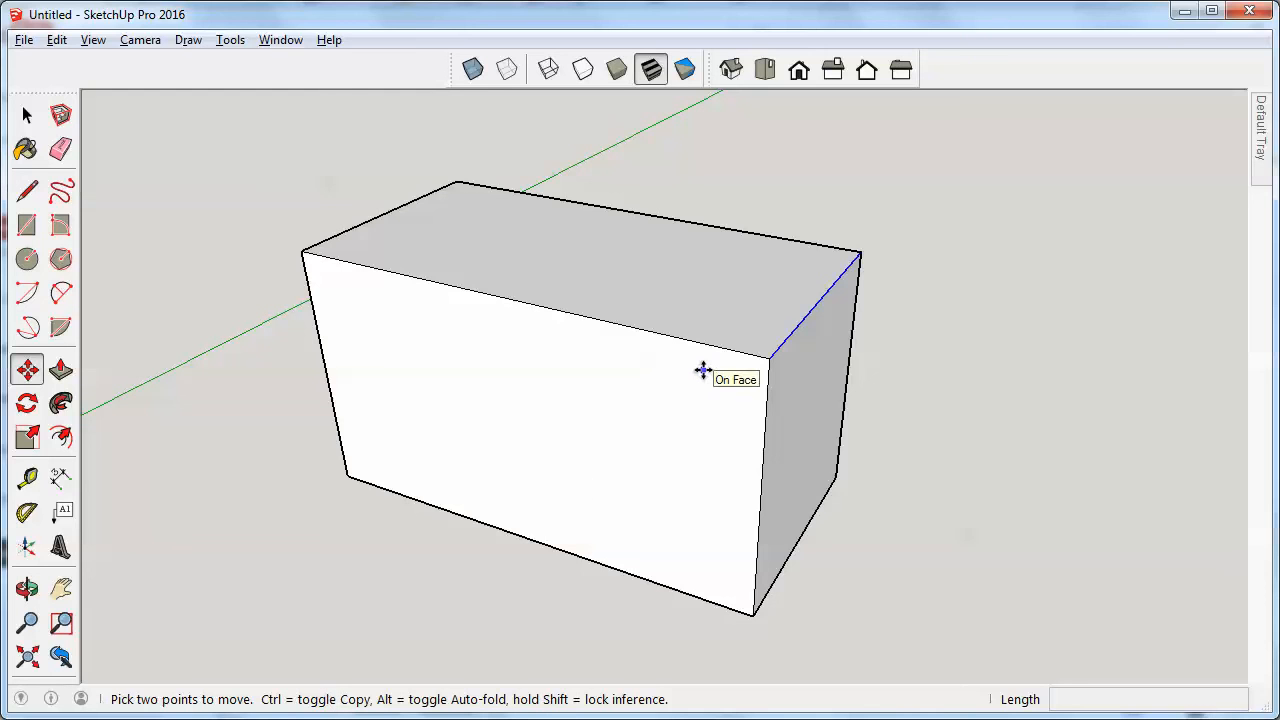
Copy the selected edge 4 inches inward across the top face along the red axis
{"action": "left_click", "coordinate": [769, 359]}
{"action": "key", "text": "ctrl"}
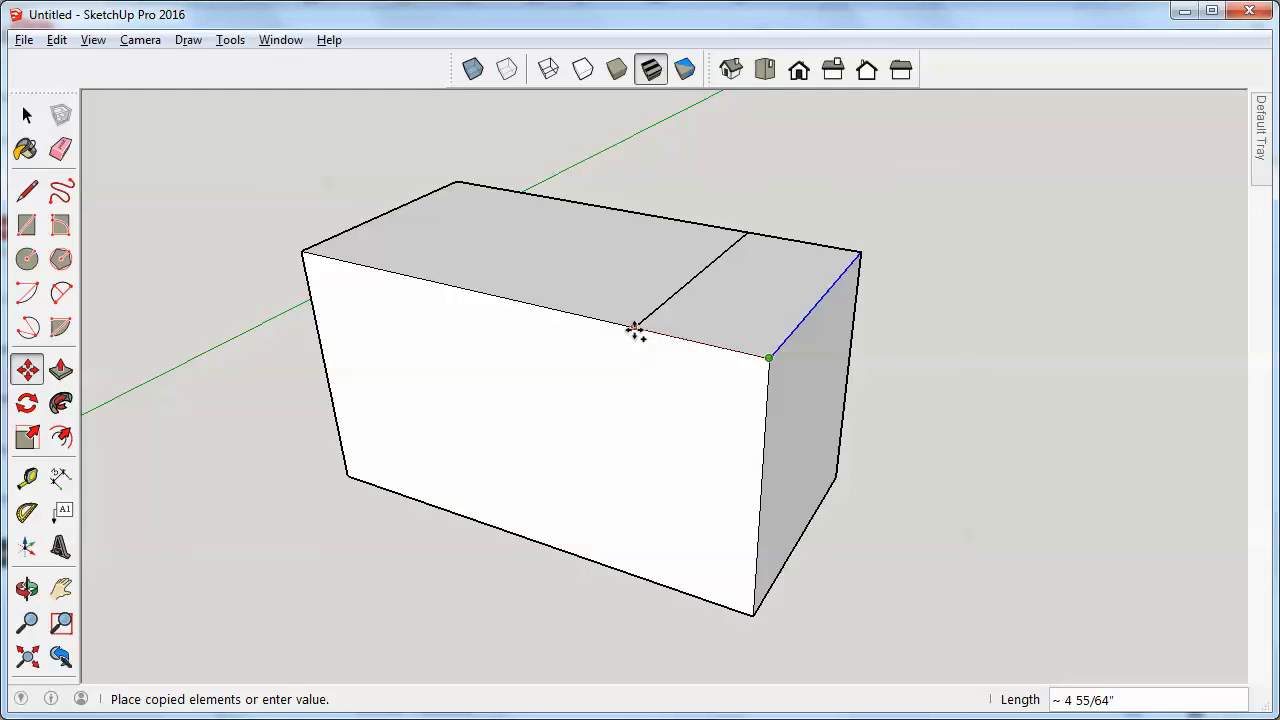
{"action": "type", "text": "4"}
{"action": "key", "text": "Return"}
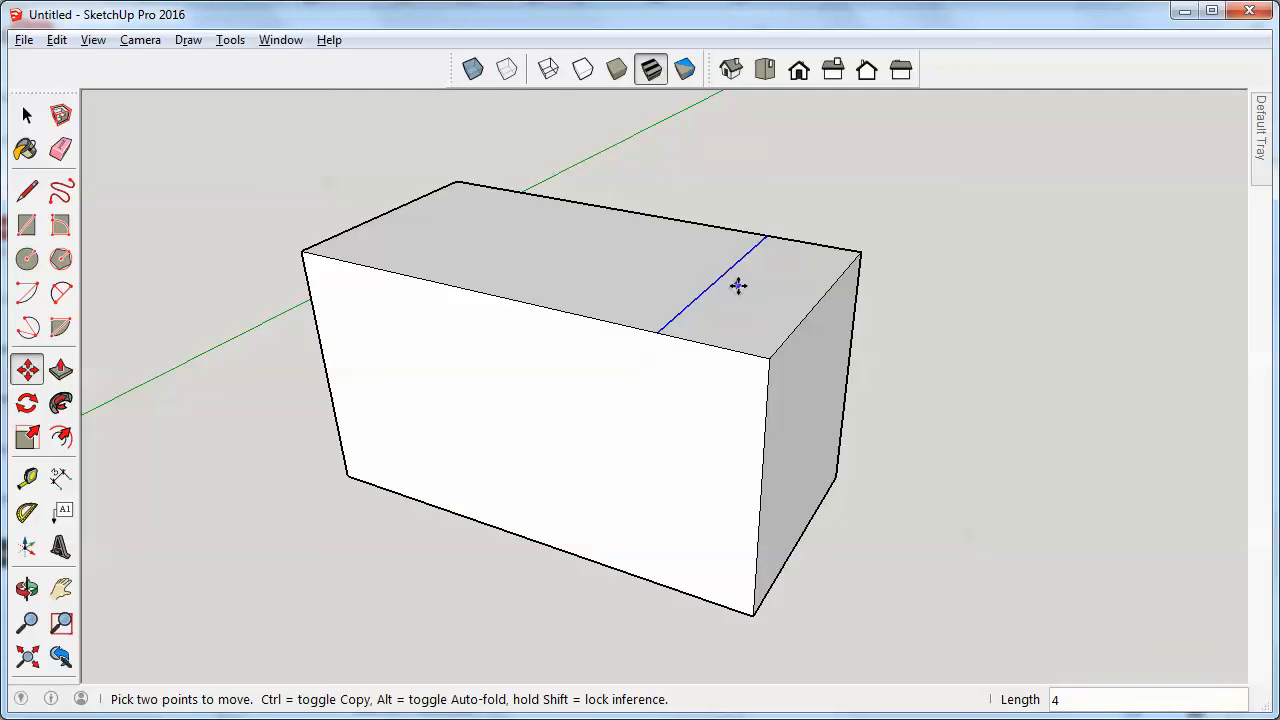
Push the rectangular strip at the right end of the top face down 5 inches
{"action": "key", "text": "p"}
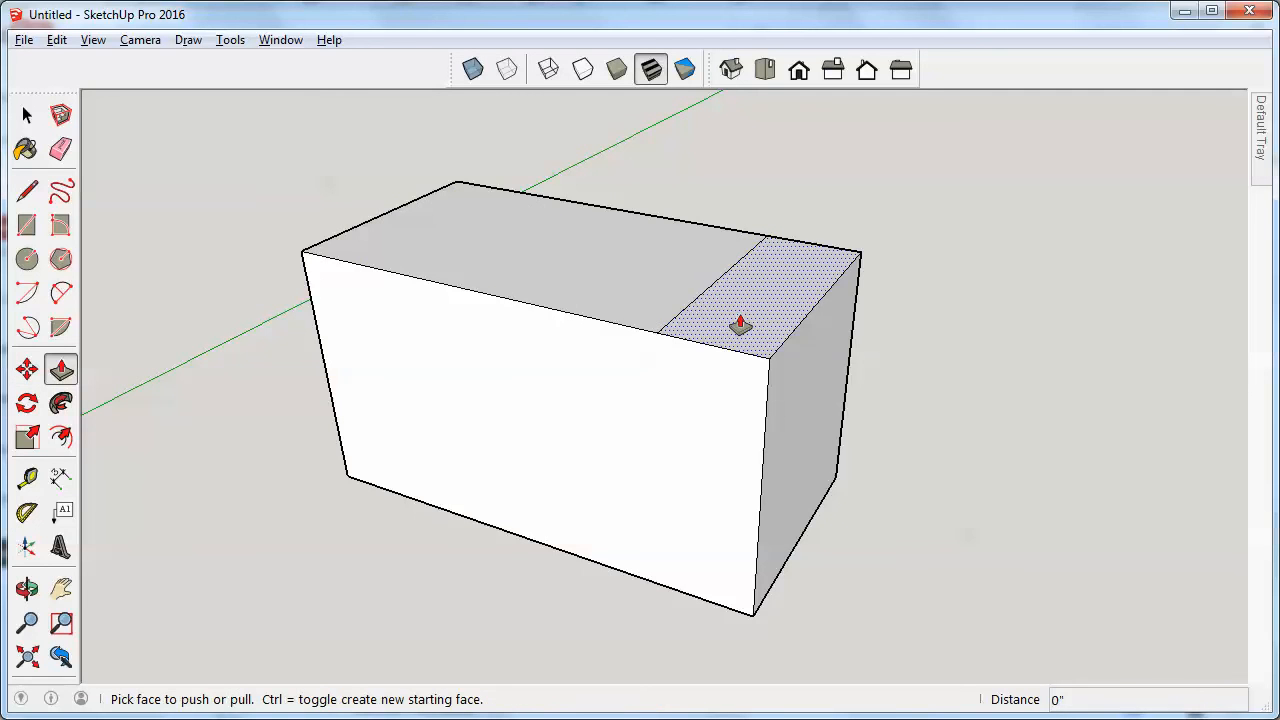
{"action": "left_click", "coordinate": [737, 323]}
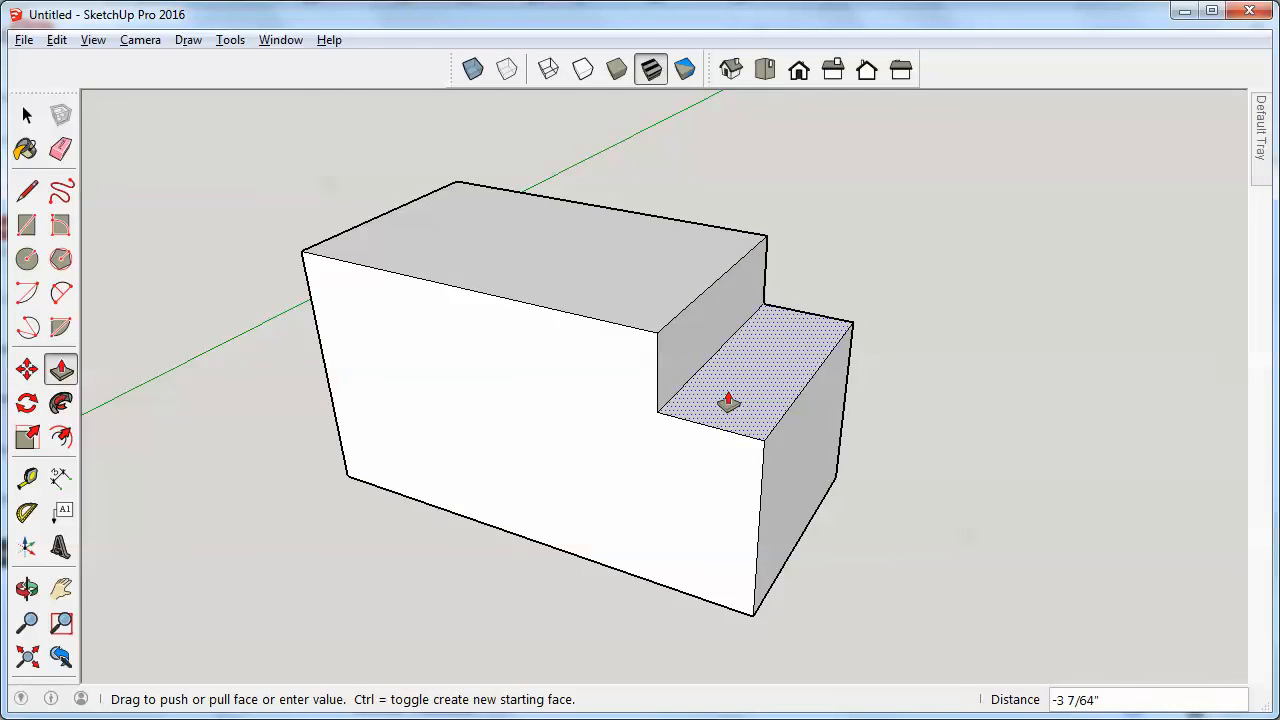
{"action": "type", "text": "5"}
{"action": "key", "text": "Return"}
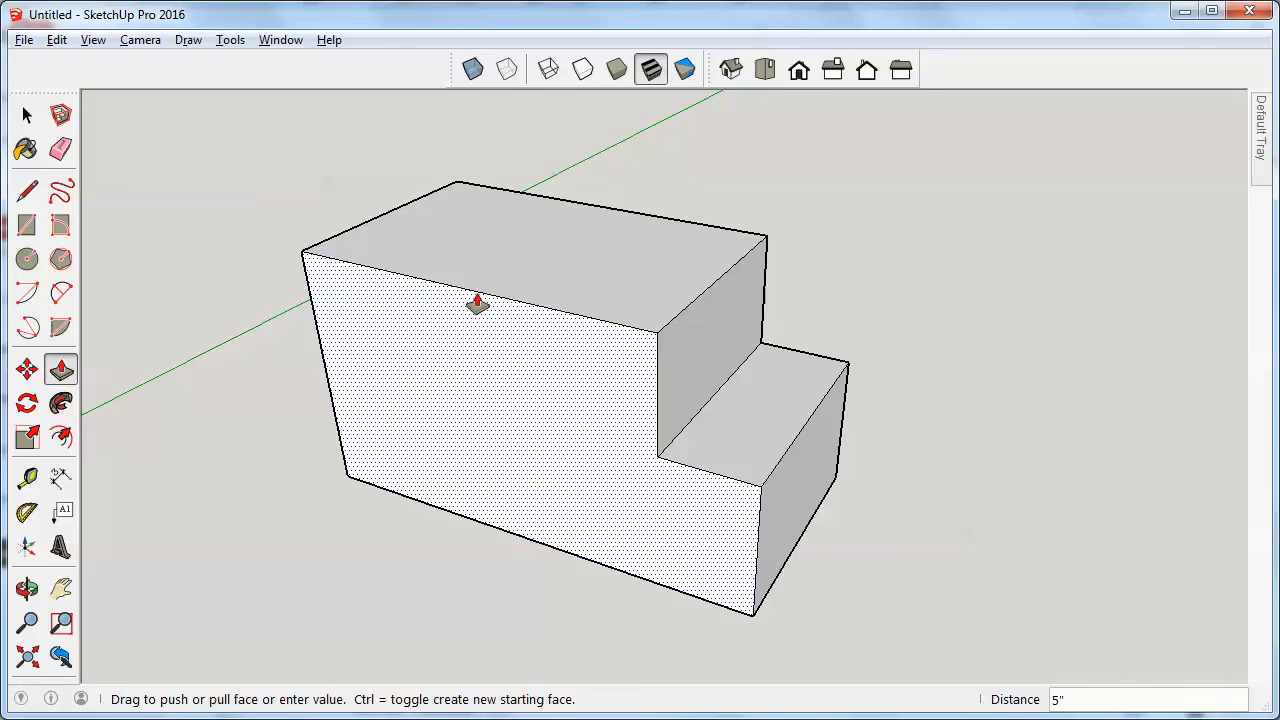
{"action": "key", "text": "space"}
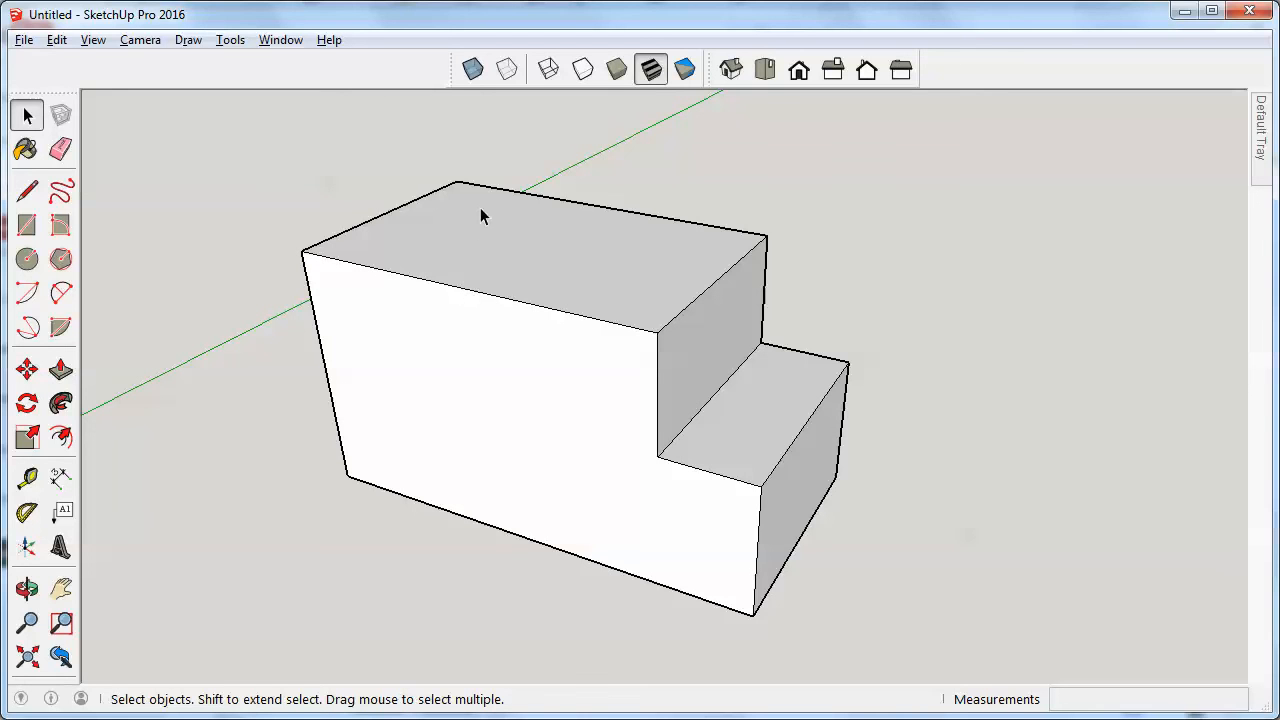
Draw a line across the upper top face from its back-left corner to the midpoint of its front edge
{"action": "key", "text": "l"}
{"action": "left_click", "coordinate": [457, 181]}
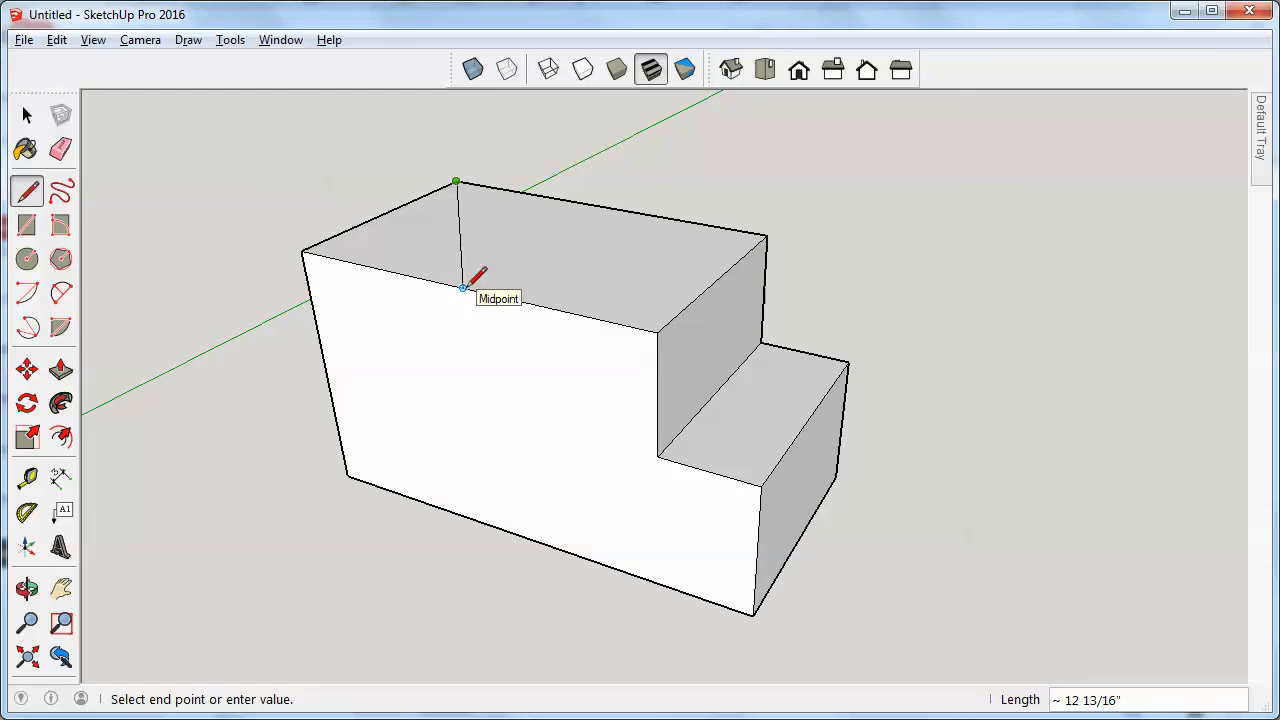
{"action": "left_click", "coordinate": [463, 287]}
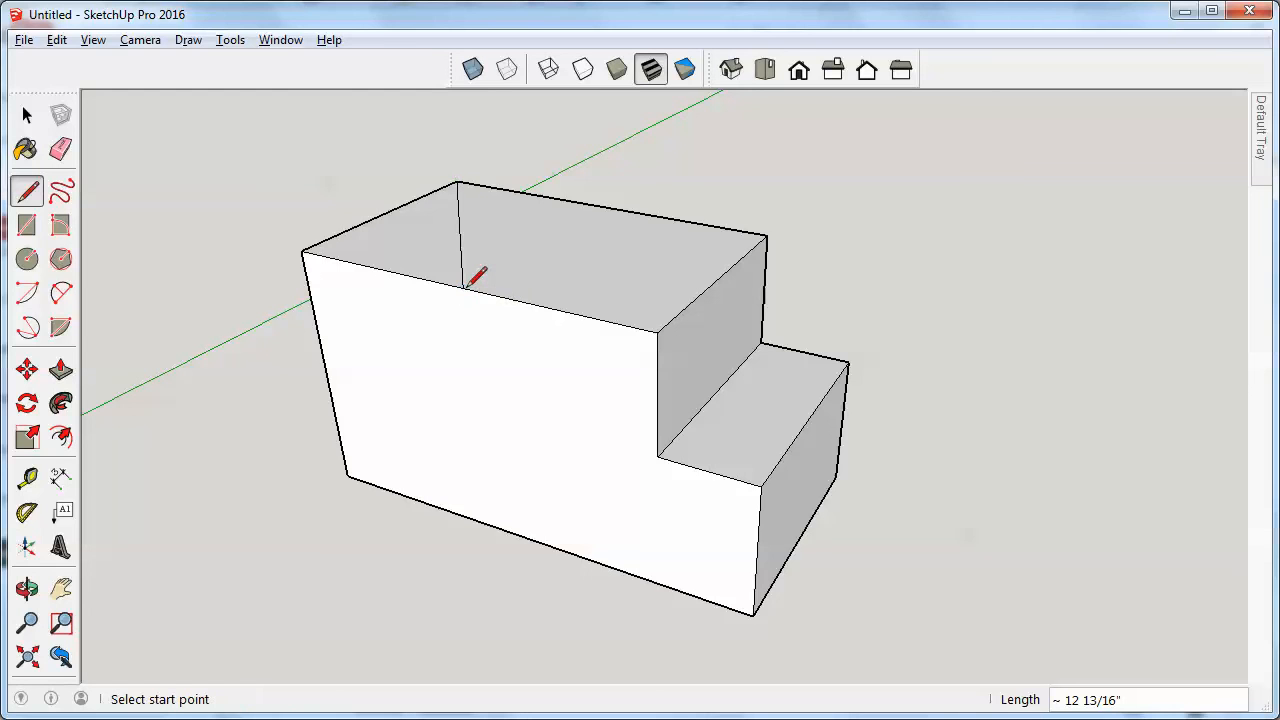
Push the triangular area at the left end of the upper top face down 3 inches
{"action": "key", "text": "p"}
{"action": "left_click", "coordinate": [410, 250]}
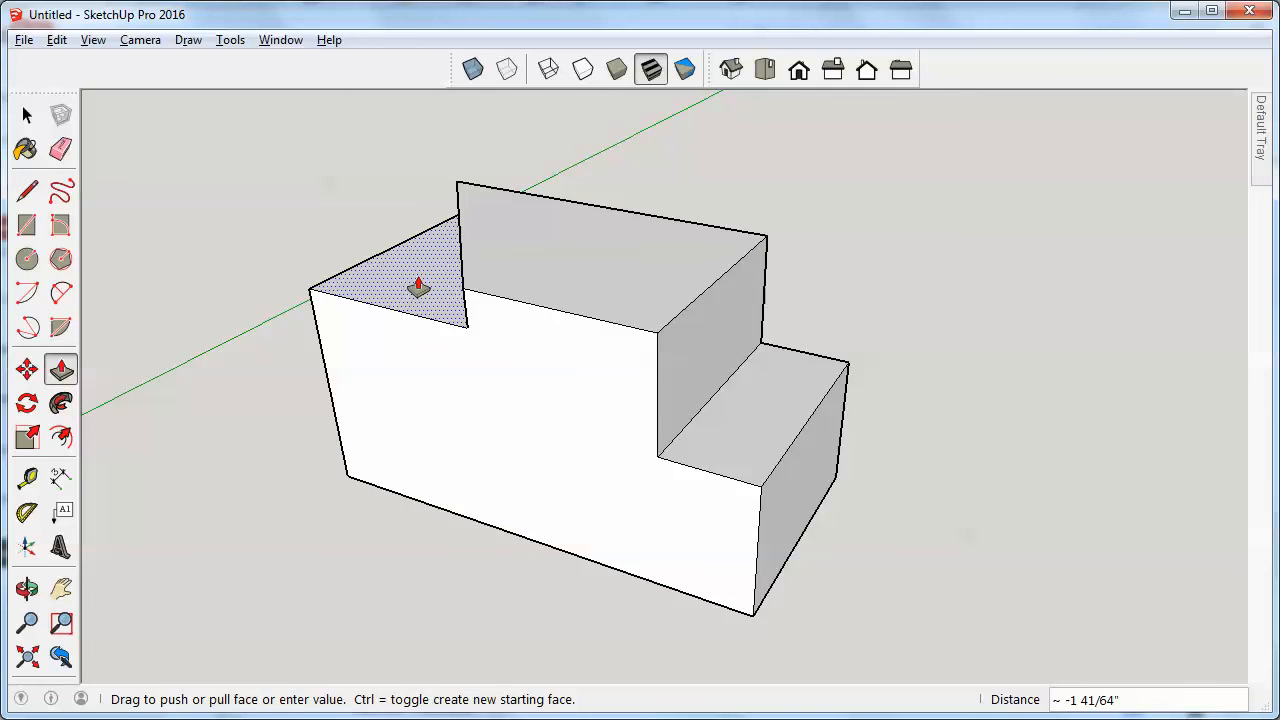
{"action": "type", "text": "3"}
{"action": "key", "text": "Return"}
{"action": "key", "text": "o"}
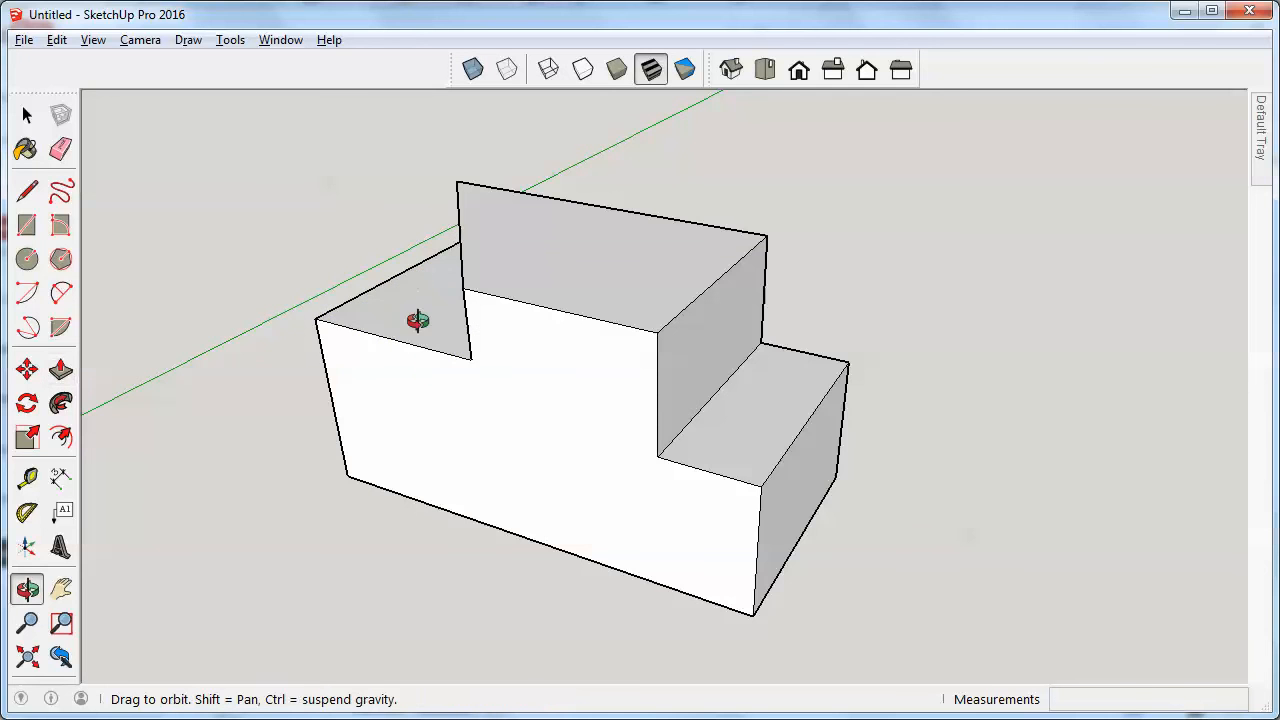
{"action": "left_click_drag", "start_coordinate": [417, 320], "coordinate": [491, 423]}
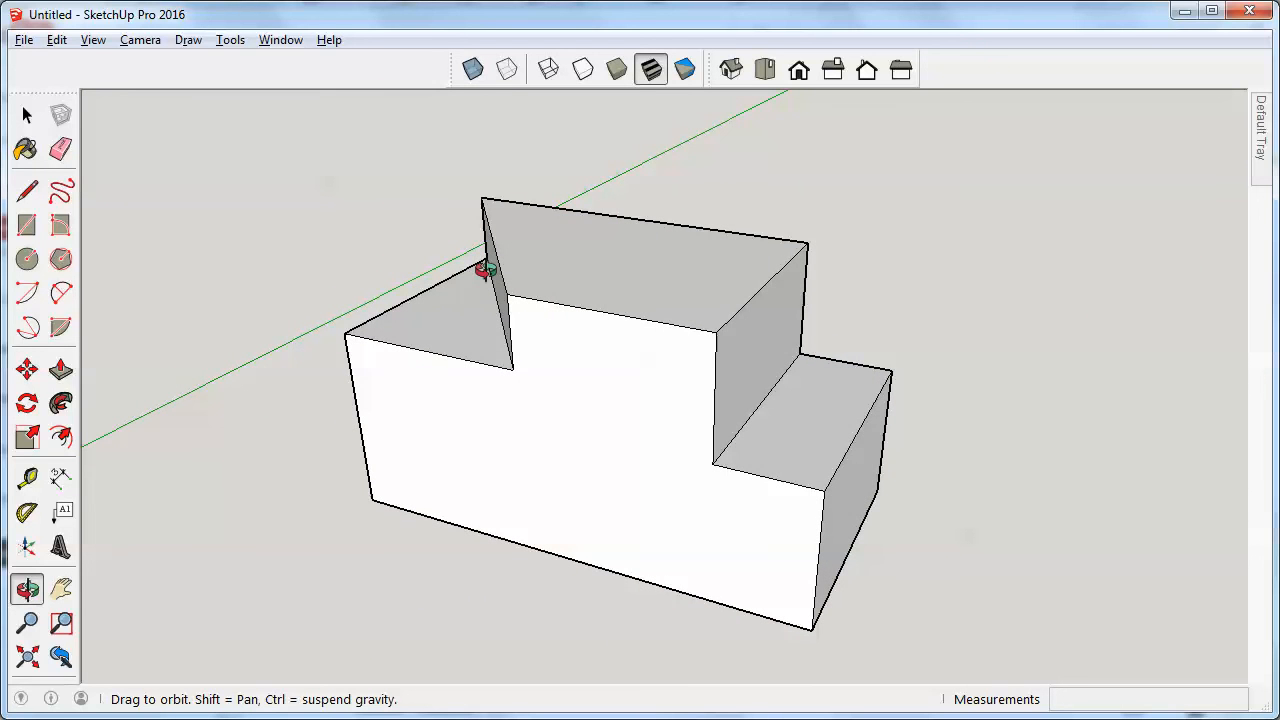